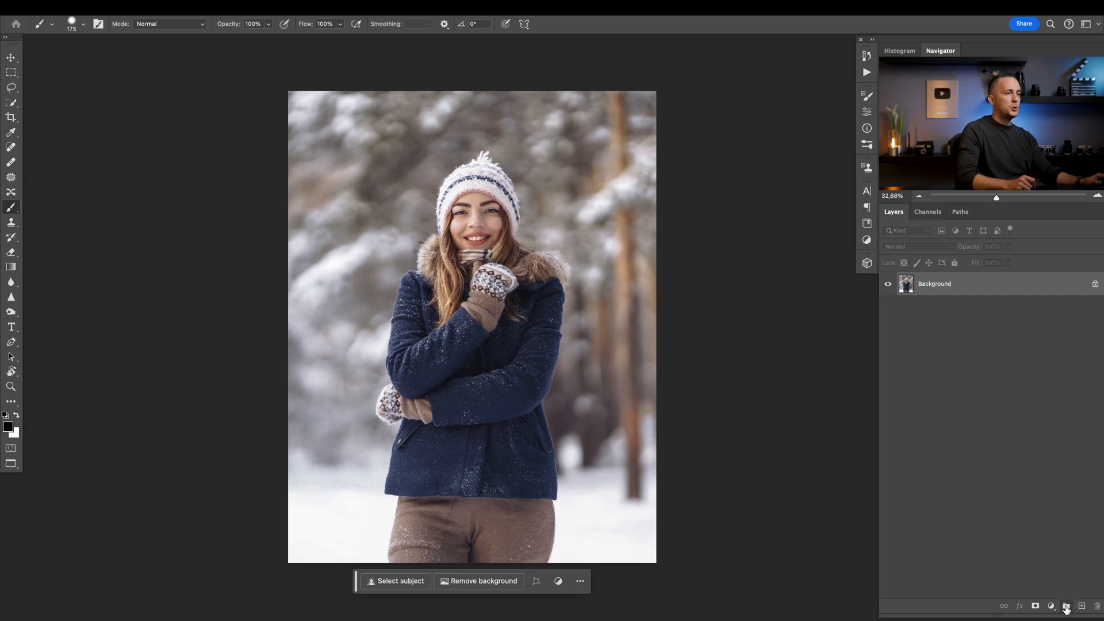
Create two layer groups above the photo and name them Background and Foreground.
{"action": "left_click", "coordinate": [1067, 606]}
{"action": "double_click", "coordinate": [931, 293]}
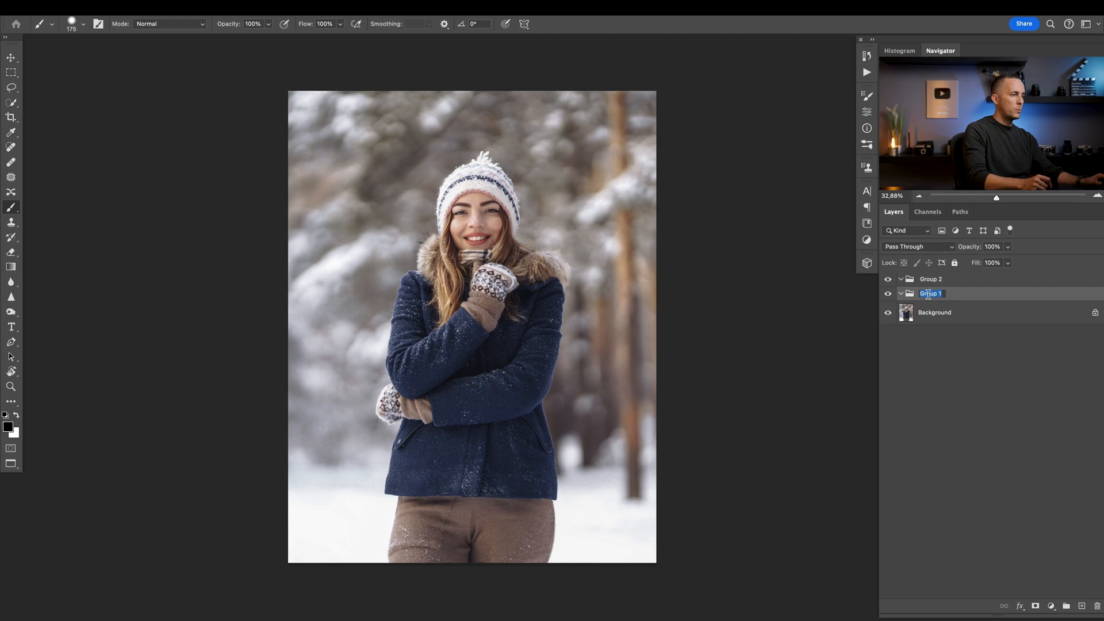
{"action": "type", "text": "Background"}
{"action": "key", "text": "Return"}
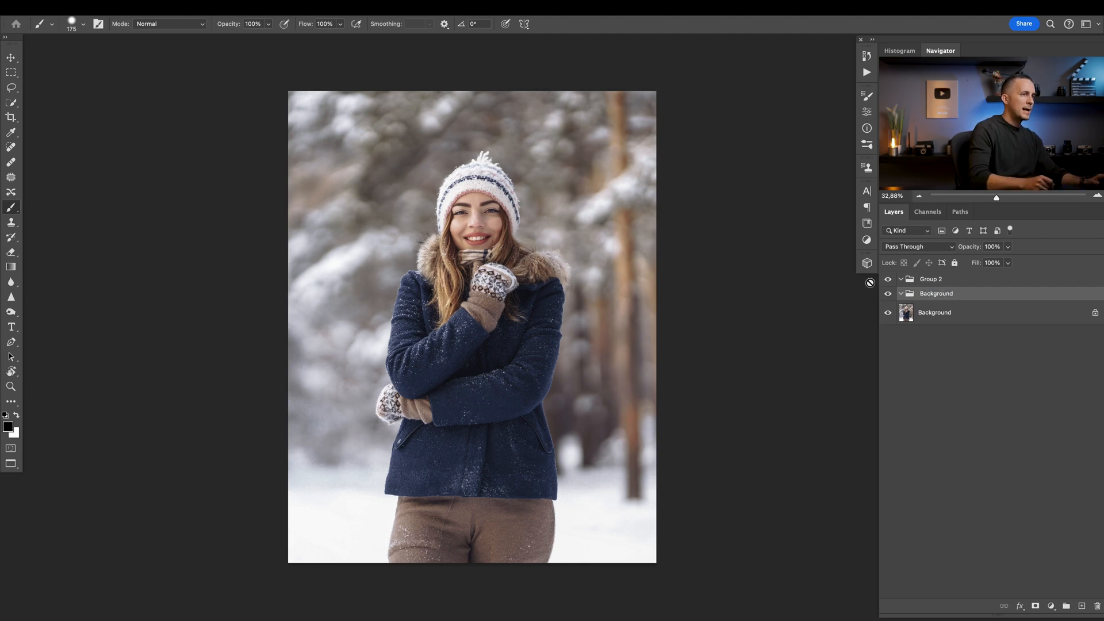
{"action": "double_click", "coordinate": [930, 279]}
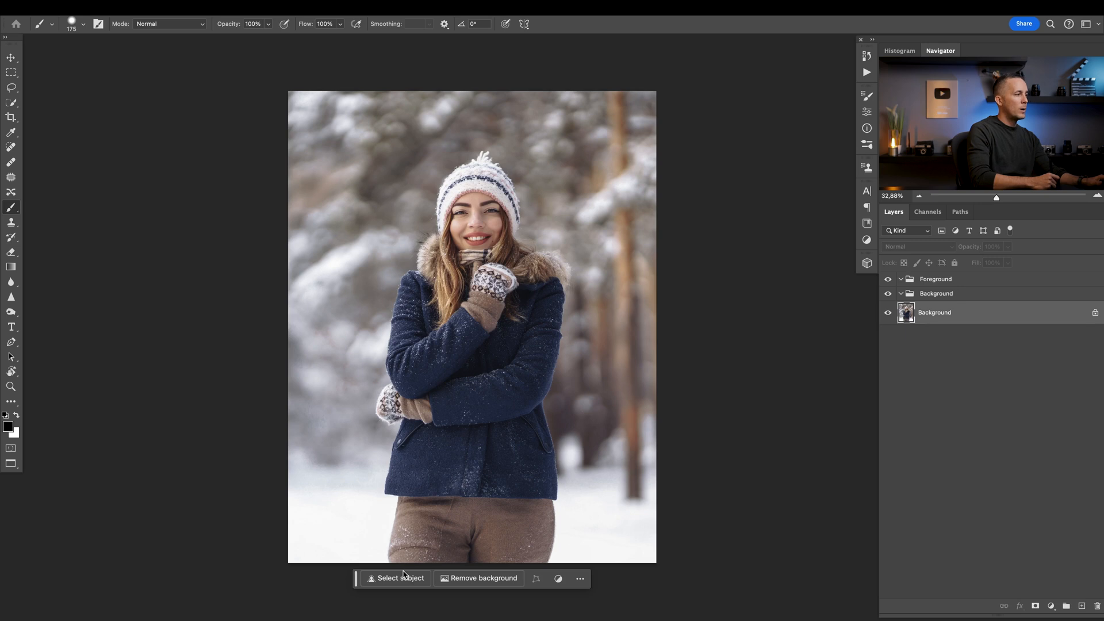
Use the Quick Selection tool's Select Subject to select the woman.
{"action": "left_click", "coordinate": [12, 104]}
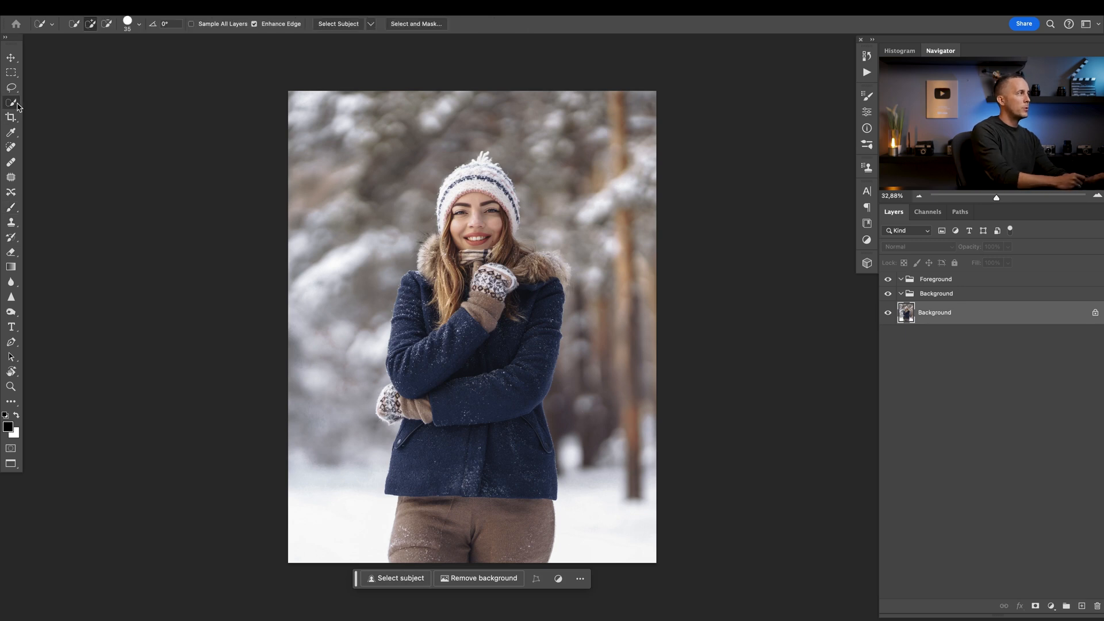
{"action": "left_click", "coordinate": [405, 578]}
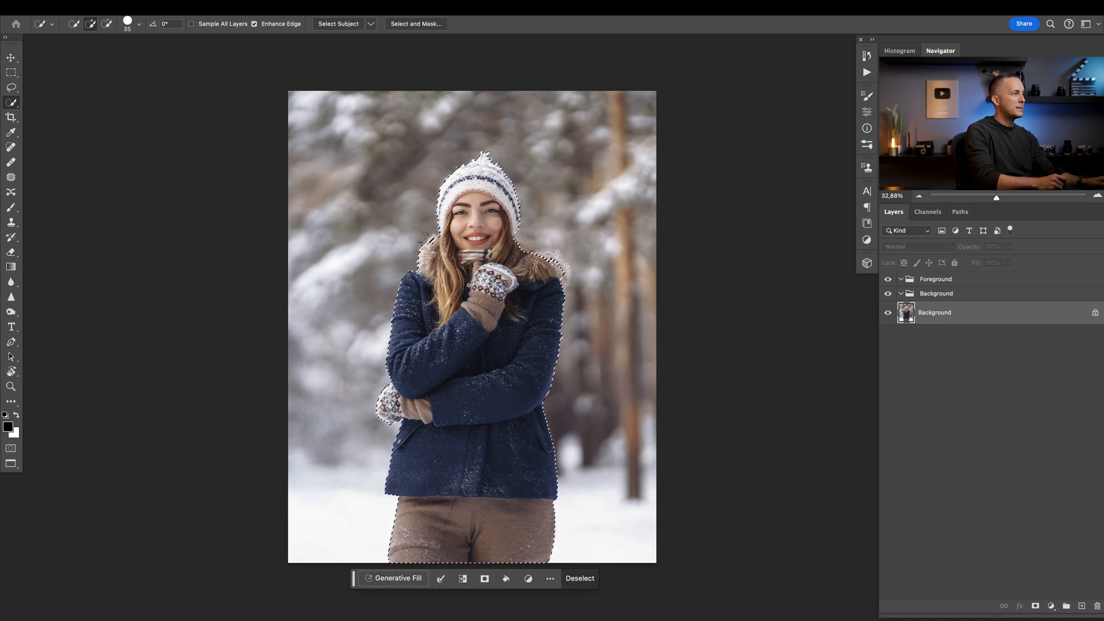
Enter Quick Mask and start painting the mask along her hair and shoulder with the Brush.
{"action": "key", "text": "q"}
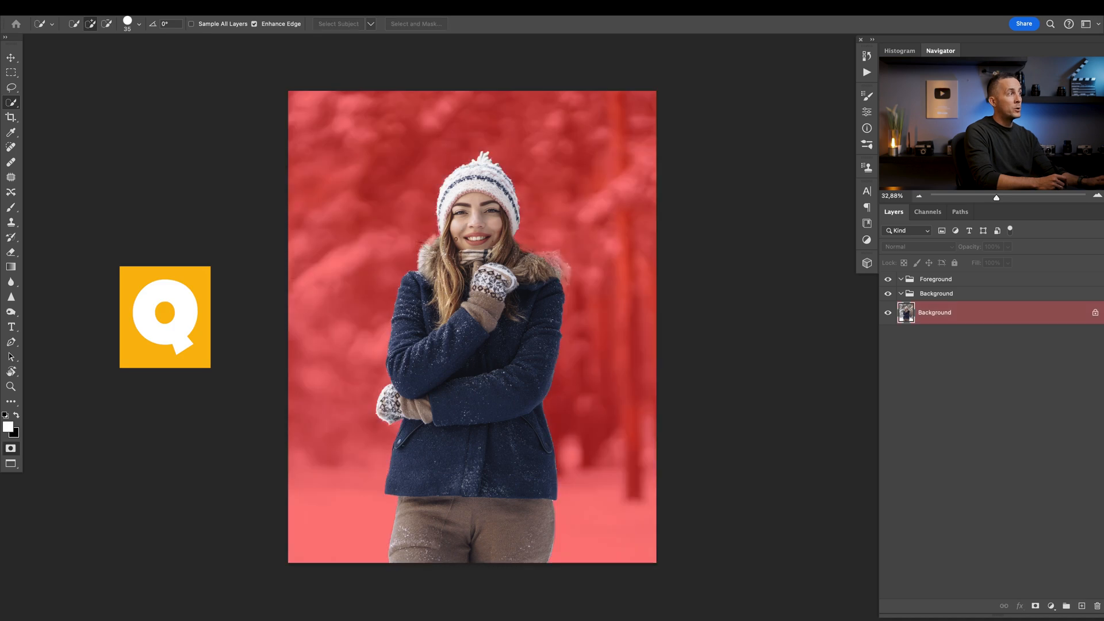
{"action": "scroll", "coordinate": [428, 240], "scroll_direction": "up", "scroll_amount": 5}
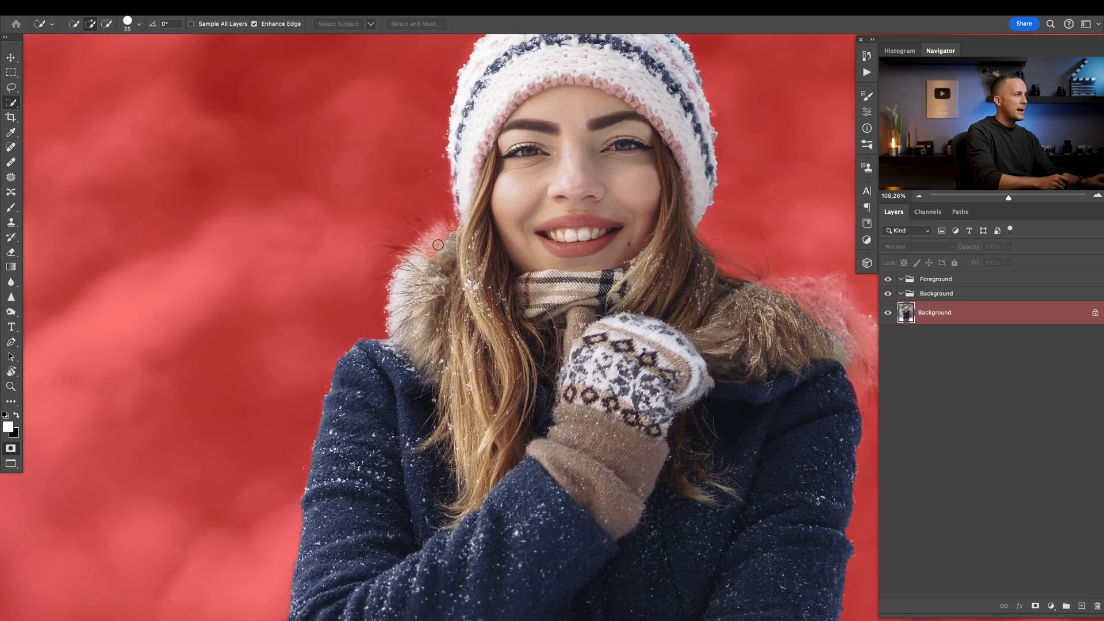
{"action": "left_click_drag", "start_coordinate": [436, 245], "coordinate": [440, 253]}
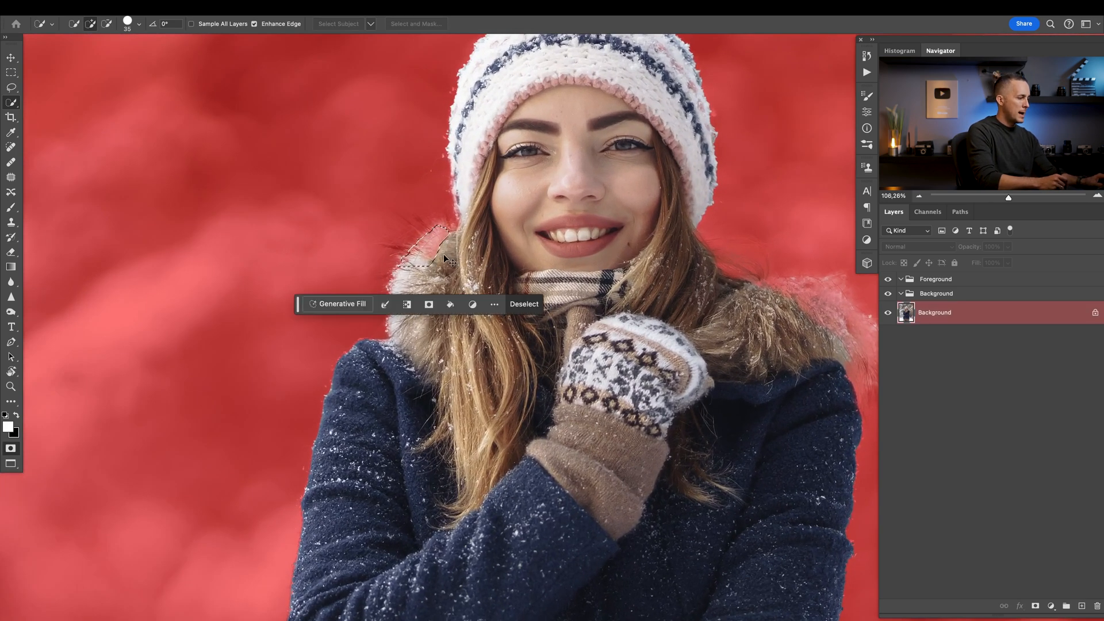
{"action": "key", "text": "ctrl+d"}
{"action": "key", "text": "b"}
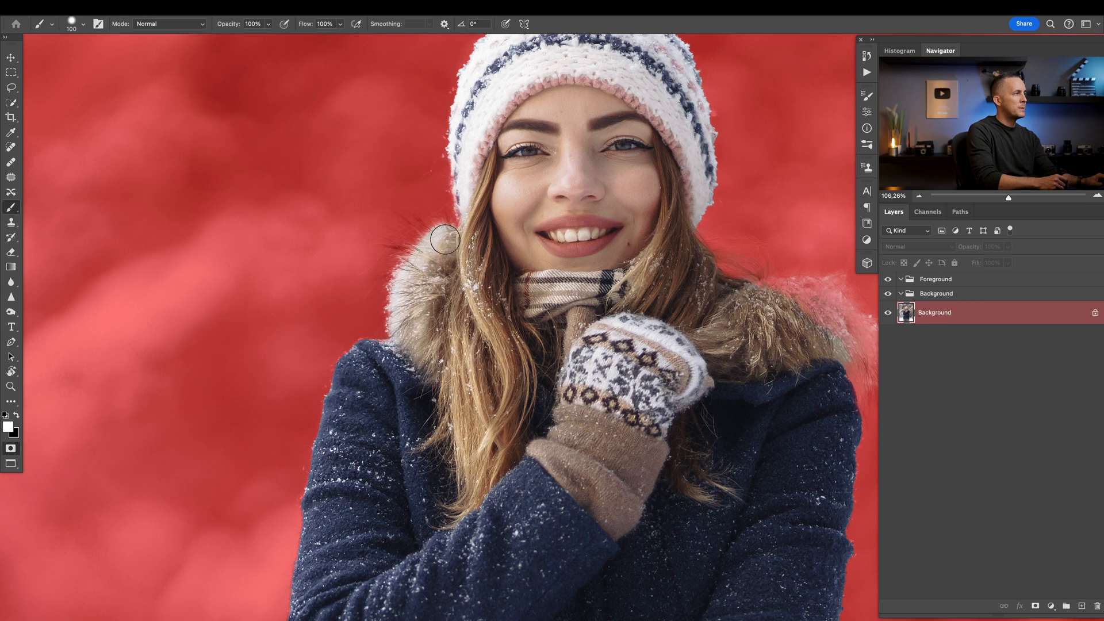
{"action": "scroll", "coordinate": [486, 263], "scroll_direction": "up", "scroll_amount": 3}
{"action": "scroll", "coordinate": [485, 263], "scroll_direction": "up", "scroll_amount": 3}
{"action": "scroll", "coordinate": [505, 145], "scroll_direction": "down", "scroll_amount": 3}
{"action": "left_click_drag", "start_coordinate": [518, 129], "coordinate": [553, 259]}
{"action": "scroll", "coordinate": [560, 149], "scroll_direction": "down", "scroll_amount": 2}
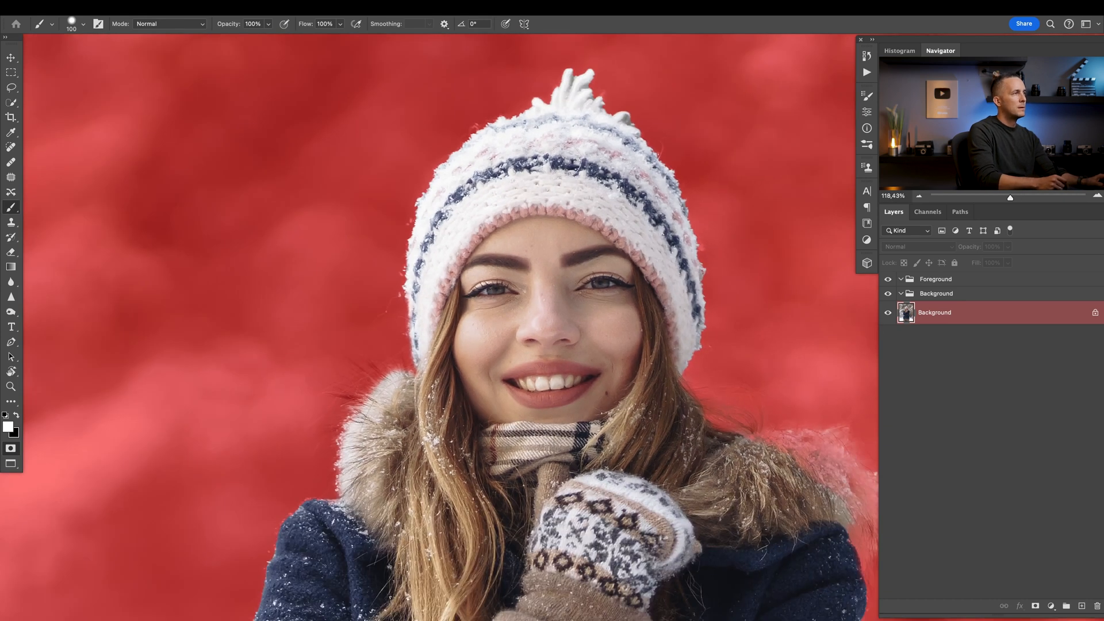
{"action": "scroll", "coordinate": [618, 244], "scroll_direction": "down", "scroll_amount": 5}
{"action": "scroll", "coordinate": [569, 285], "scroll_direction": "up", "scroll_amount": 2}
{"action": "scroll", "coordinate": [561, 259], "scroll_direction": "up", "scroll_amount": 4}
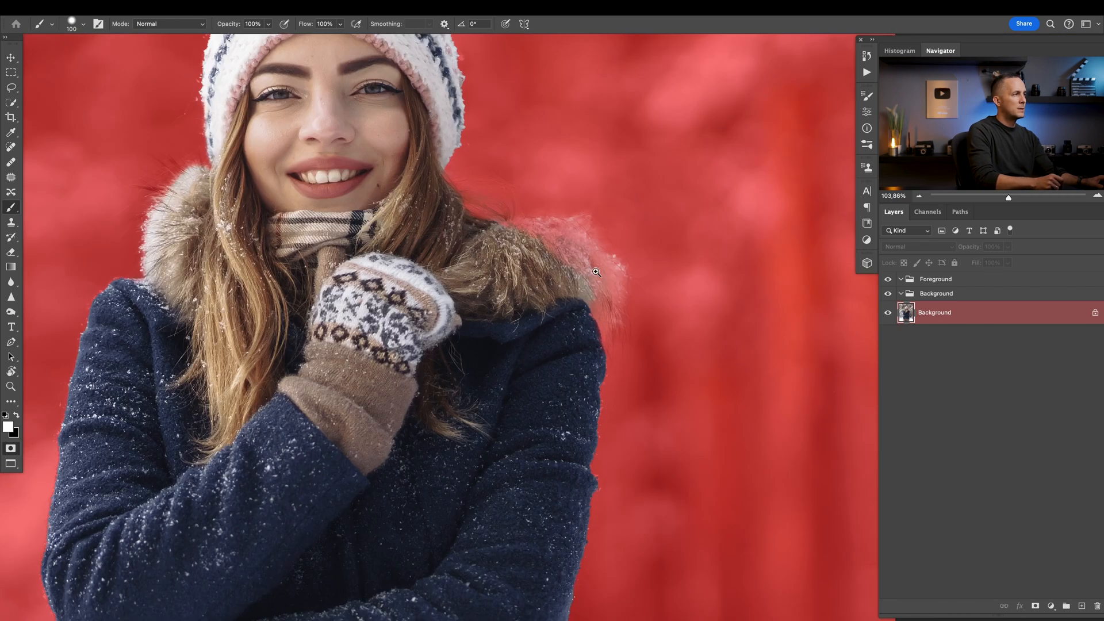
Choose a softer brush preset for refining the fur collar edge.
{"action": "right_click", "coordinate": [559, 216]}
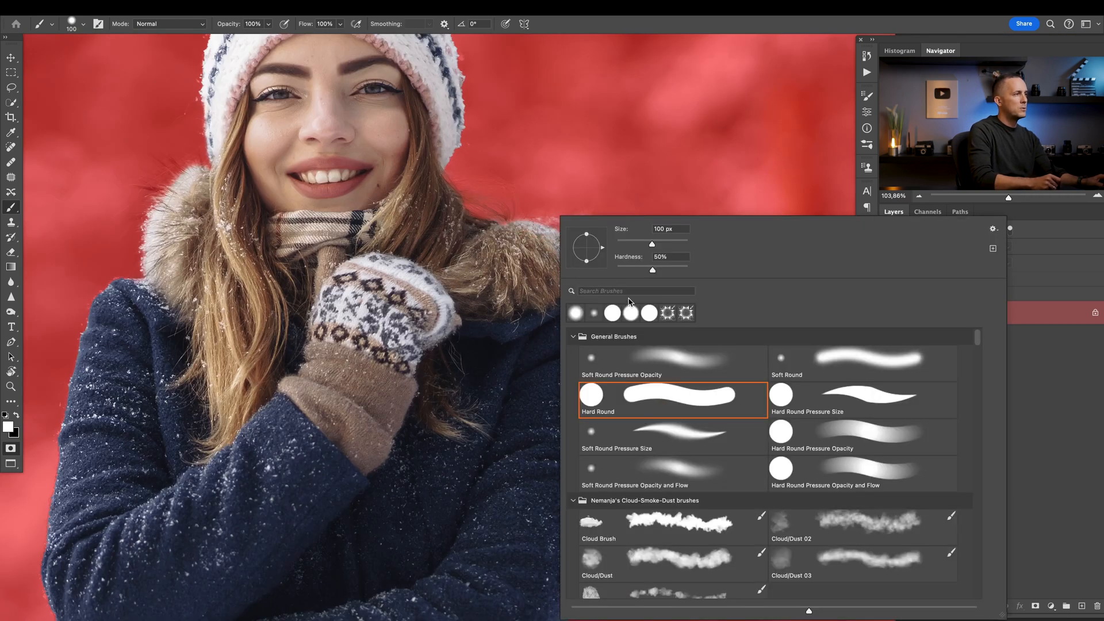
{"action": "key", "text": "Escape"}
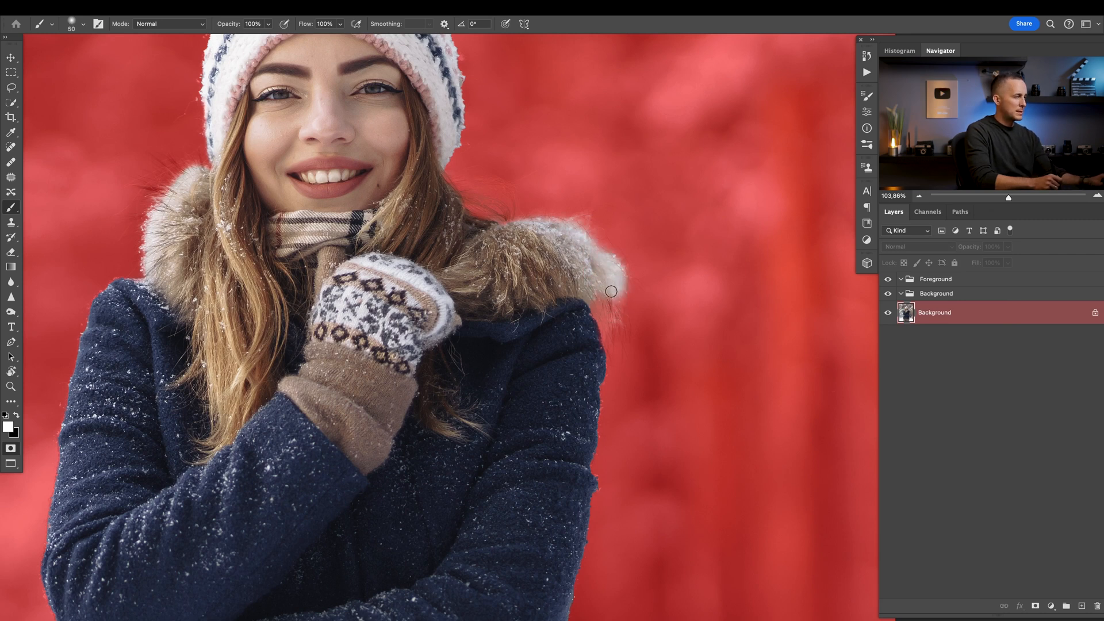
{"action": "right_click", "coordinate": [611, 292]}
{"action": "left_click", "coordinate": [734, 362]}
{"action": "key", "text": "Return"}
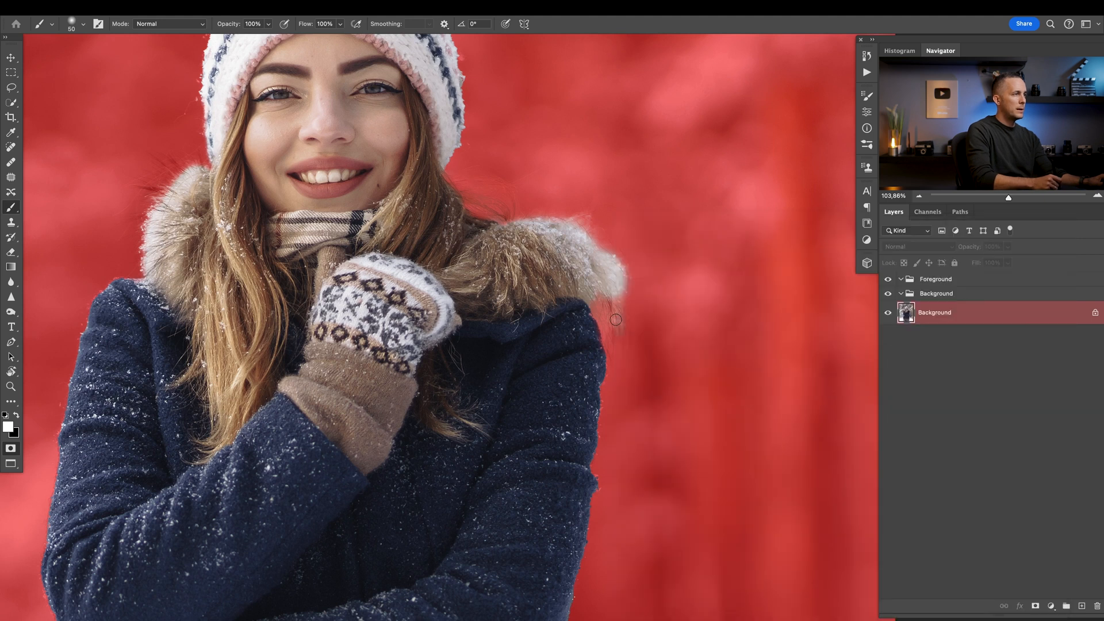
Mask the Background group with the selection, copy it to Foreground, and invert Background's mask.
{"action": "key", "text": "ctrl+0"}
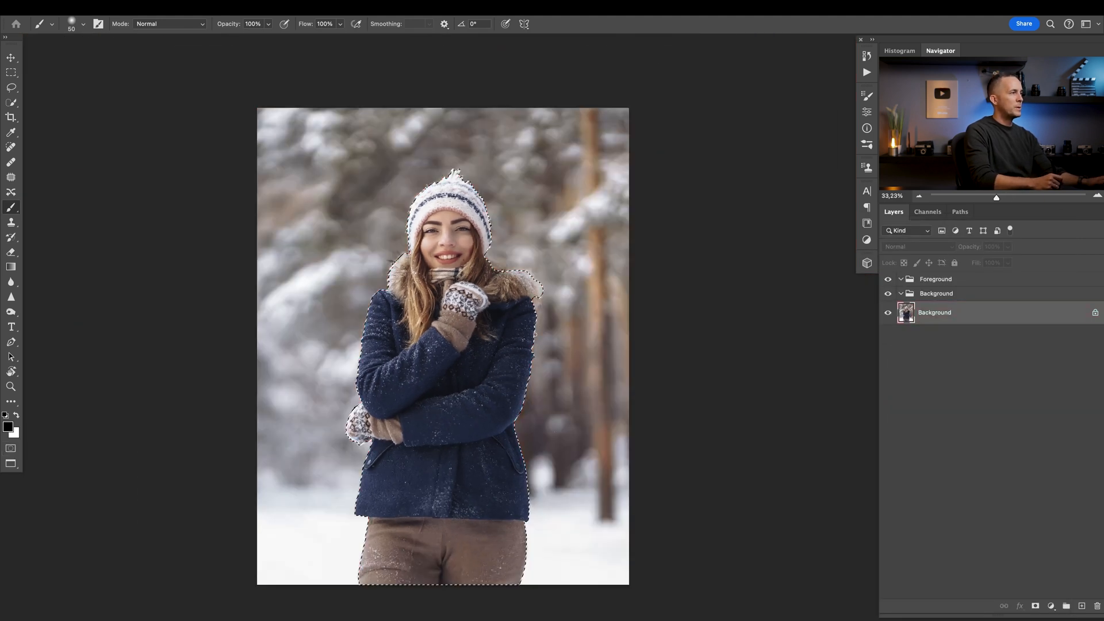
{"action": "key", "text": "q"}
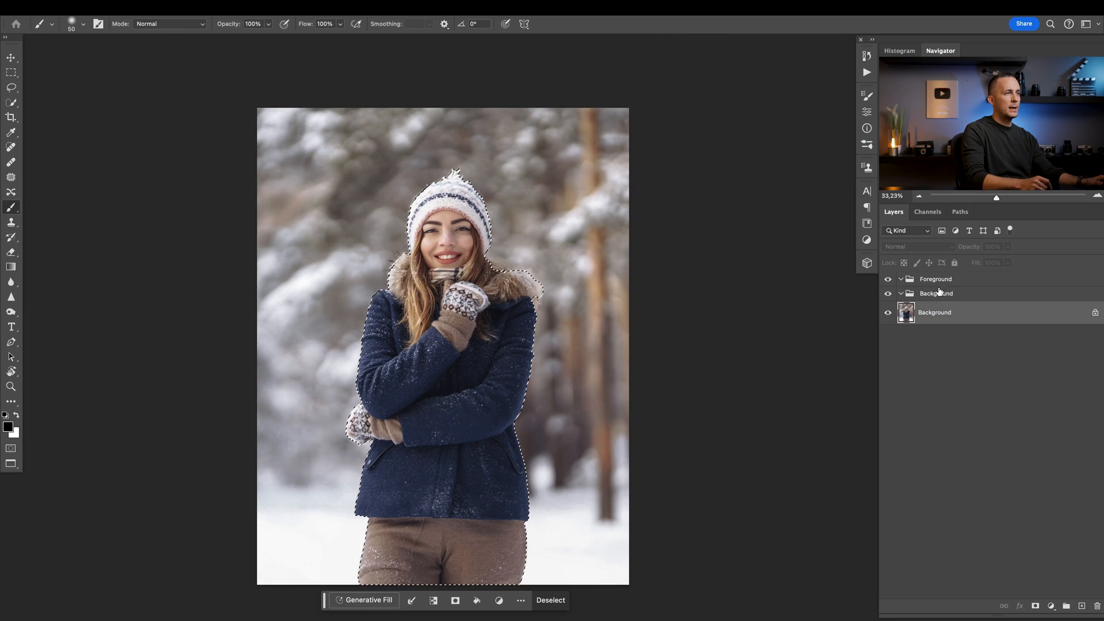
{"action": "left_click", "coordinate": [940, 296]}
{"action": "left_click", "coordinate": [1036, 607]}
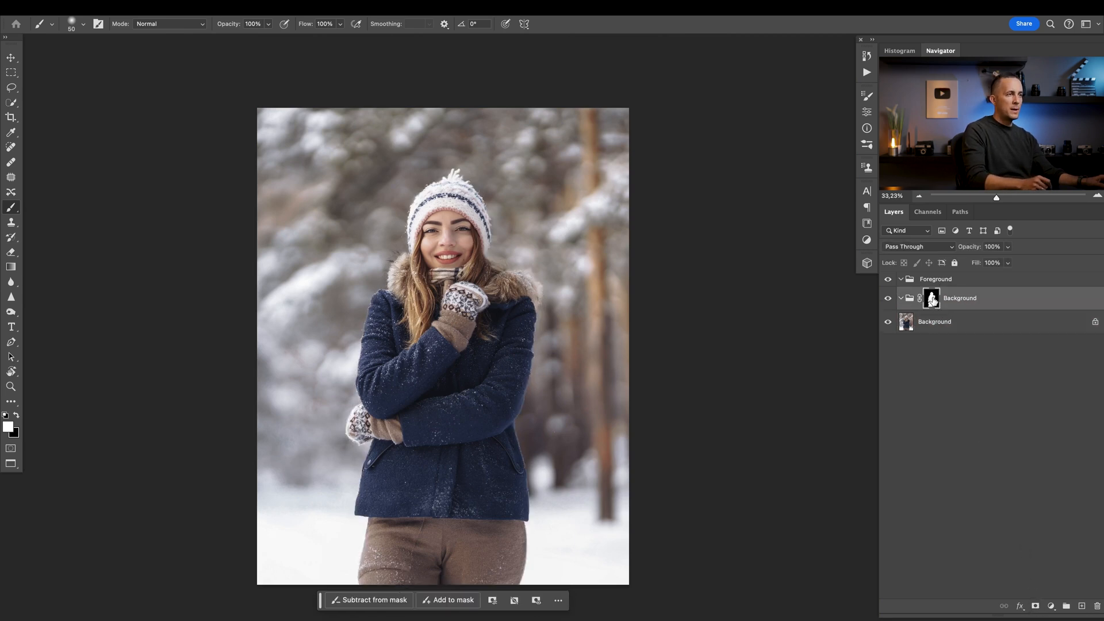
{"action": "left_click_drag", "start_coordinate": [933, 301], "coordinate": [933, 280], "text": "alt"}
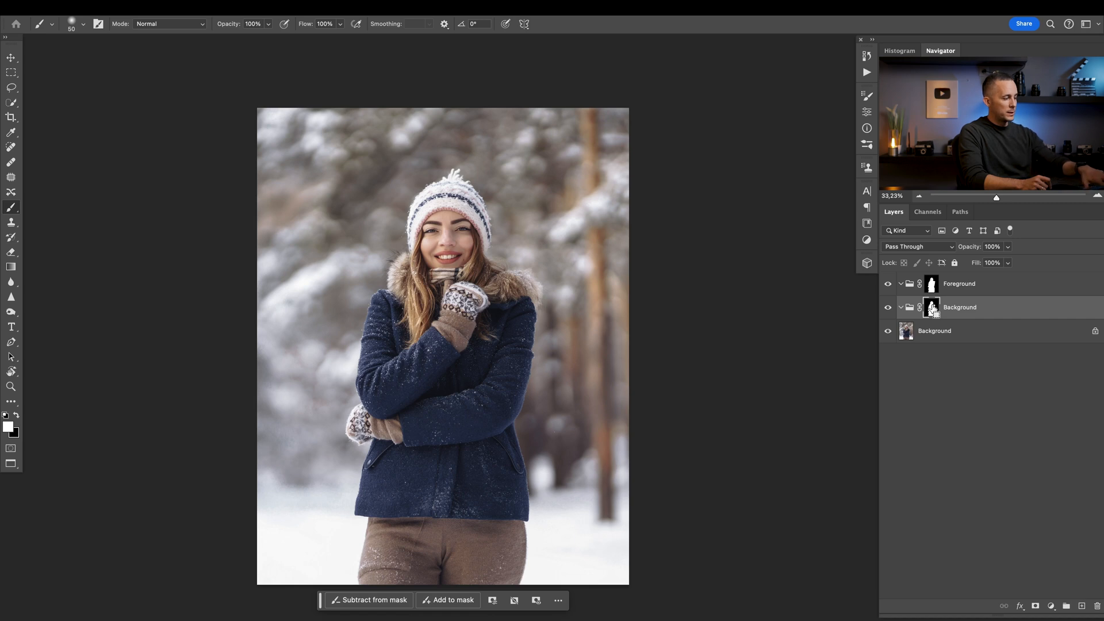
{"action": "key", "text": "ctrl+i"}
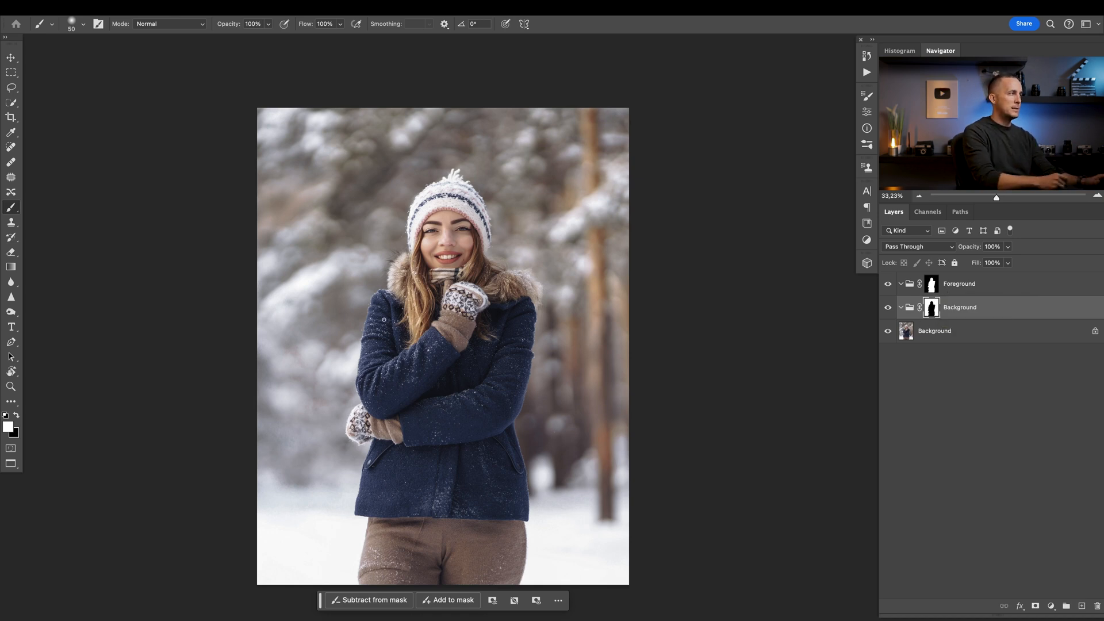
{"action": "scroll", "coordinate": [793, 281], "scroll_direction": "down", "scroll_amount": 1}
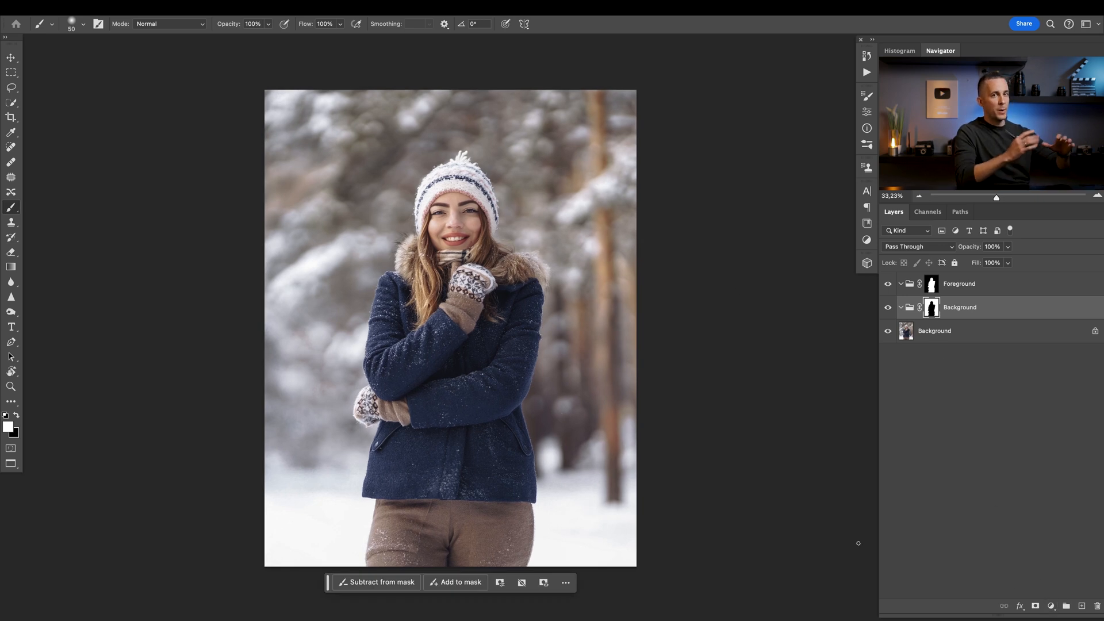
Add a Brightness/Contrast adjustment to the background at −32 brightness and −25 contrast.
{"action": "left_click", "coordinate": [1051, 607]}
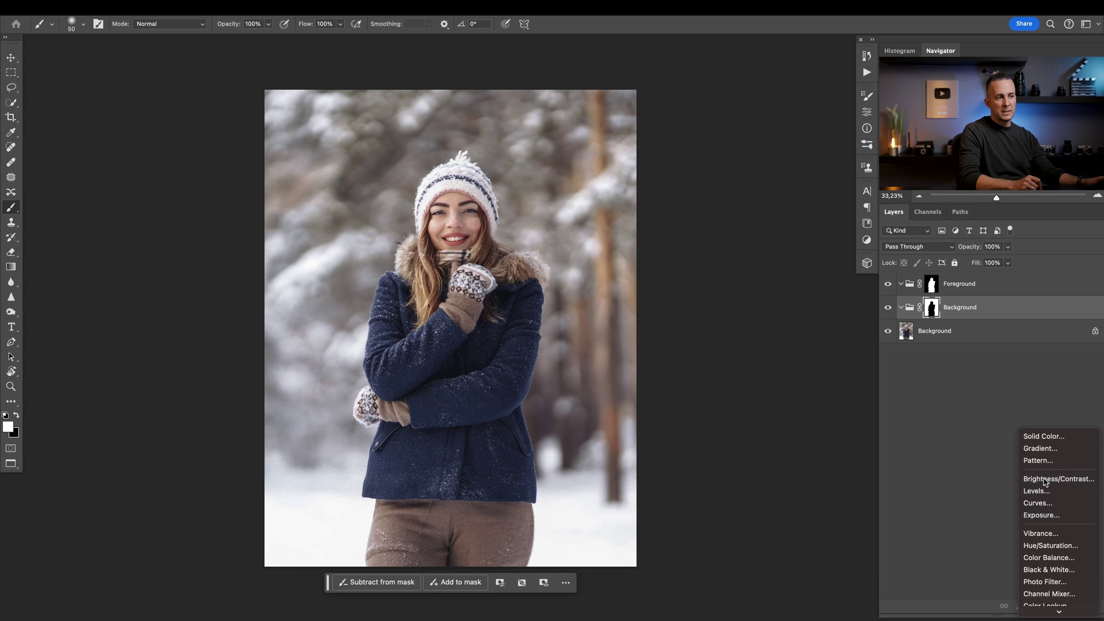
{"action": "left_click", "coordinate": [1045, 480]}
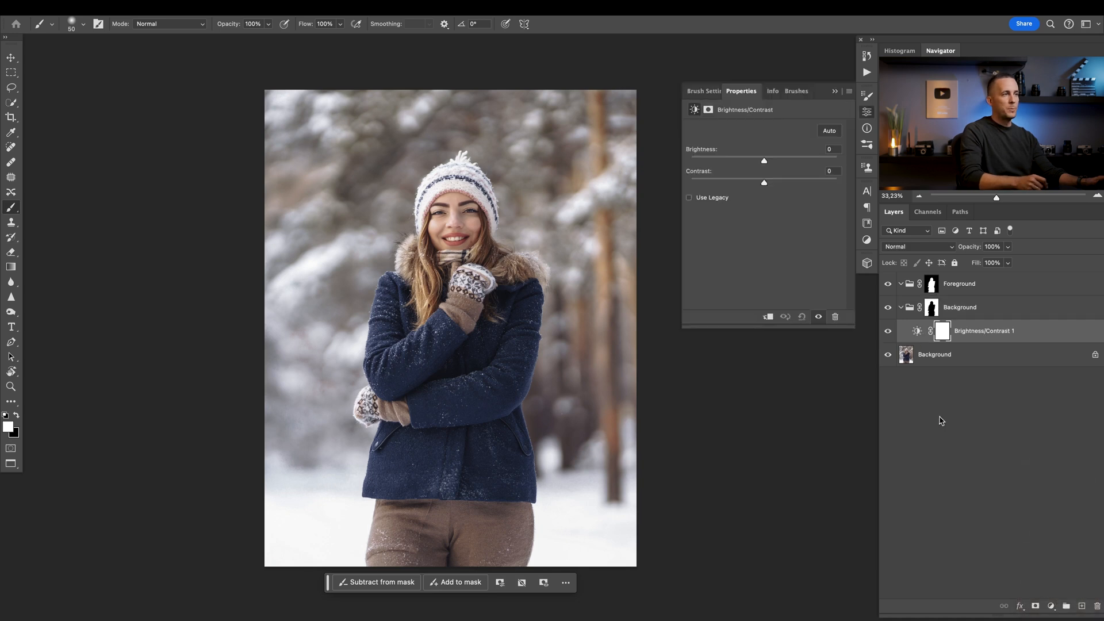
{"action": "left_click_drag", "start_coordinate": [764, 161], "coordinate": [709, 163]}
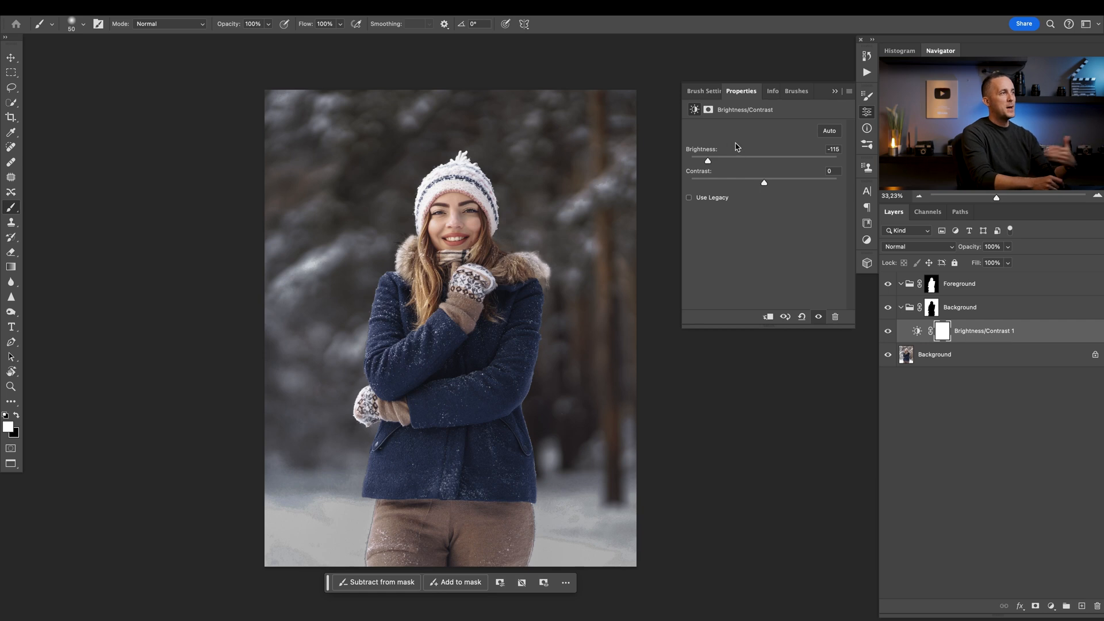
{"action": "left_click_drag", "start_coordinate": [711, 160], "coordinate": [750, 163]}
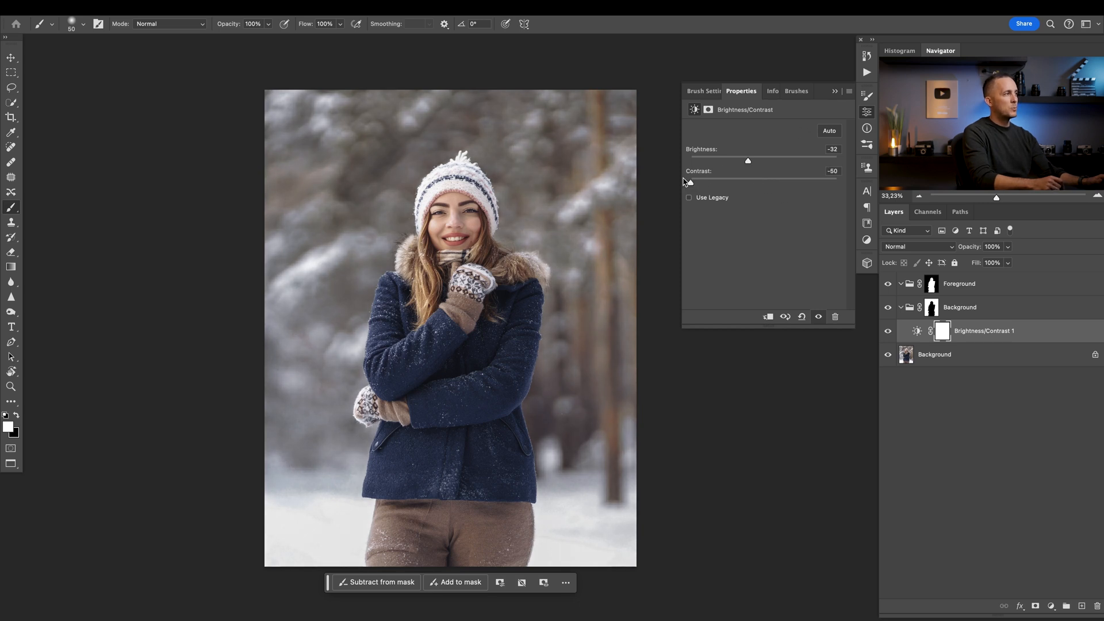
{"action": "left_click_drag", "start_coordinate": [690, 182], "coordinate": [751, 181]}
{"action": "left_click", "coordinate": [836, 90]}
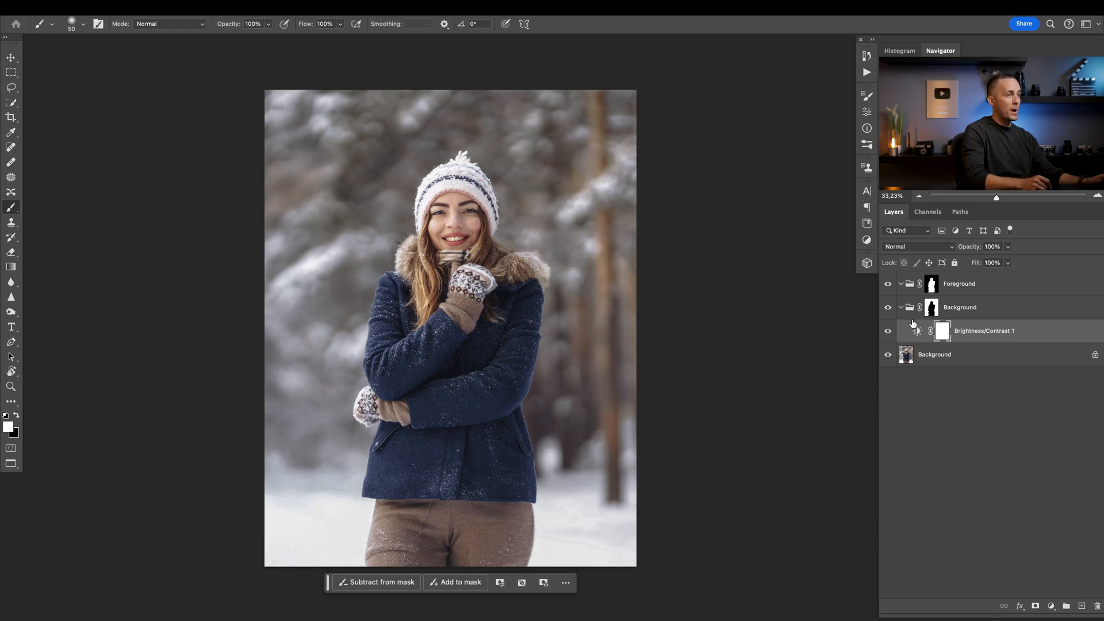
Hide Brightness/Contrast and add an Exposure adjustment darkening the background.
{"action": "left_click", "coordinate": [889, 331]}
{"action": "left_click", "coordinate": [1054, 607]}
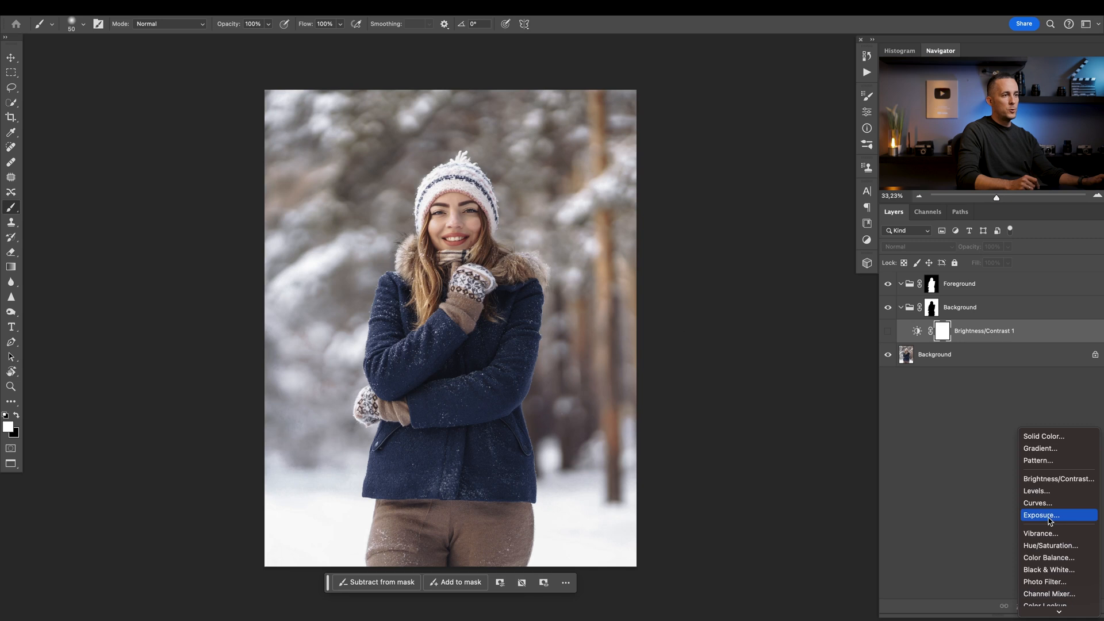
{"action": "left_click", "coordinate": [1046, 517]}
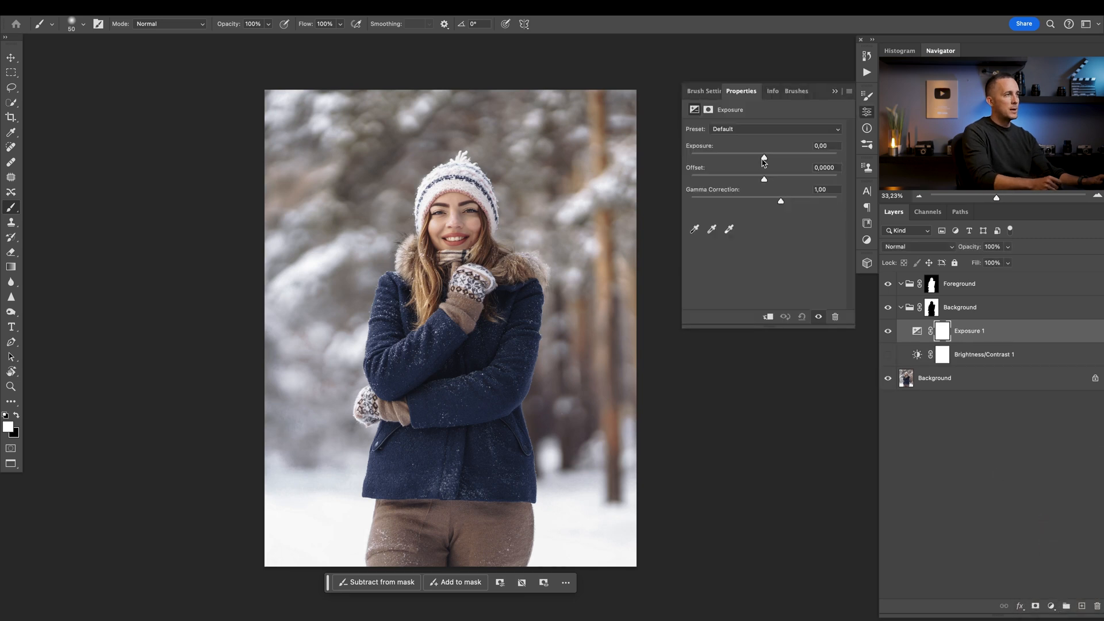
{"action": "mouse_move", "coordinate": [764, 158]}
{"action": "left_mouse_down"}
{"action": "mouse_move", "coordinate": [754, 157]}
{"action": "mouse_move", "coordinate": [769, 179]}
{"action": "left_mouse_up"}
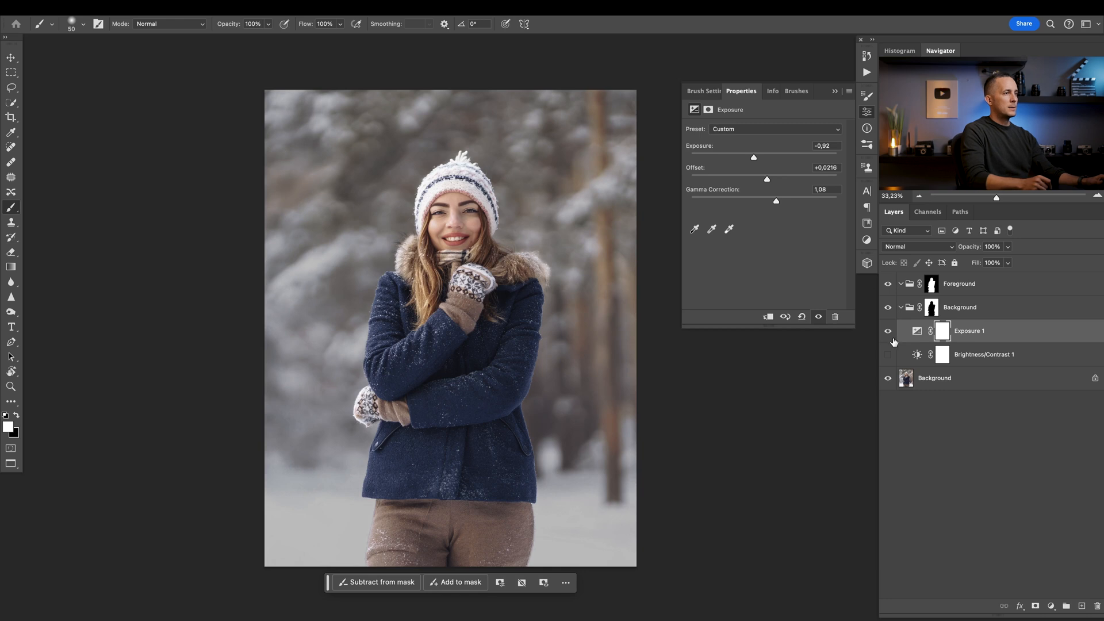
Delete the Brightness/Contrast layer and settle the Exposure at about −1.07.
{"action": "mouse_move", "coordinate": [889, 331]}
{"action": "left_mouse_down"}
{"action": "mouse_move", "coordinate": [889, 352]}
{"action": "mouse_move", "coordinate": [889, 332]}
{"action": "left_mouse_up"}
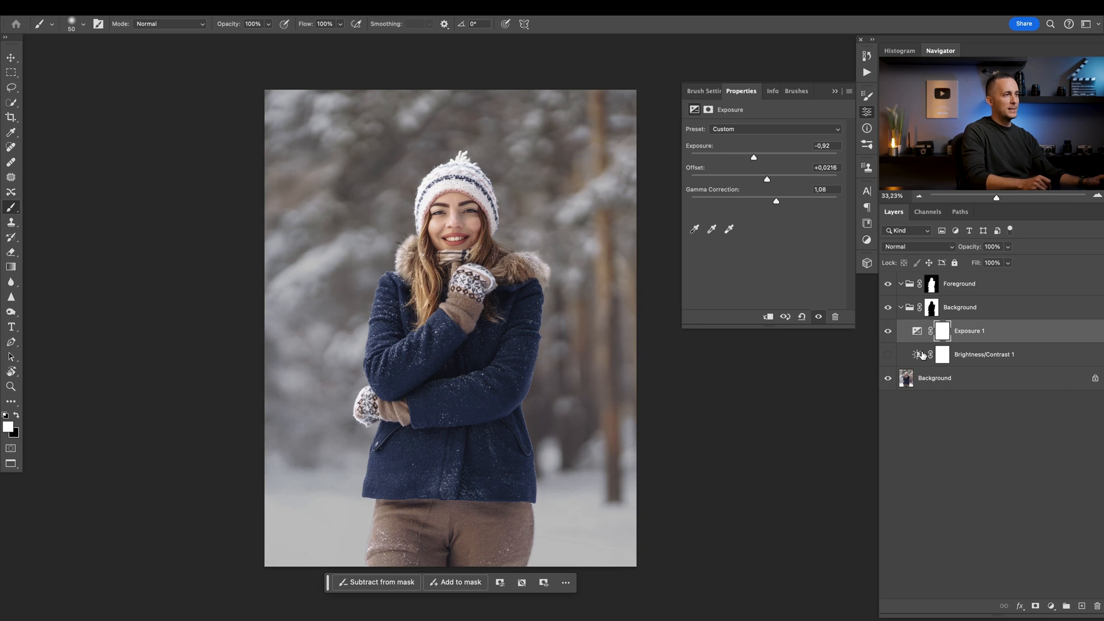
{"action": "left_click_drag", "start_coordinate": [922, 354], "coordinate": [1081, 605]}
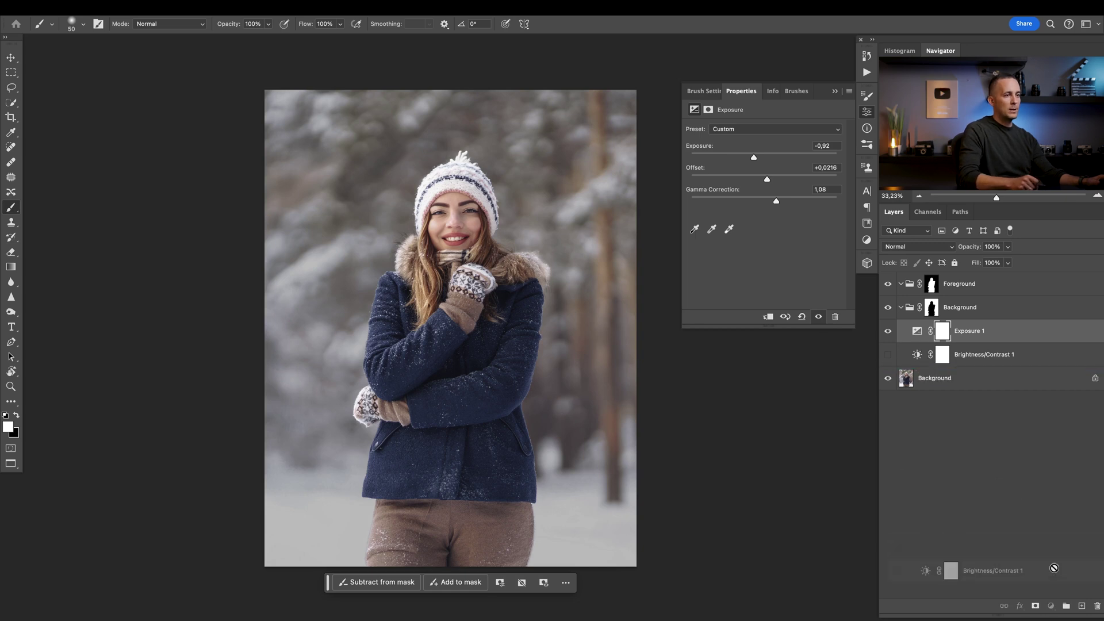
{"action": "left_click", "coordinate": [917, 331]}
{"action": "left_click_drag", "start_coordinate": [754, 160], "coordinate": [751, 160]}
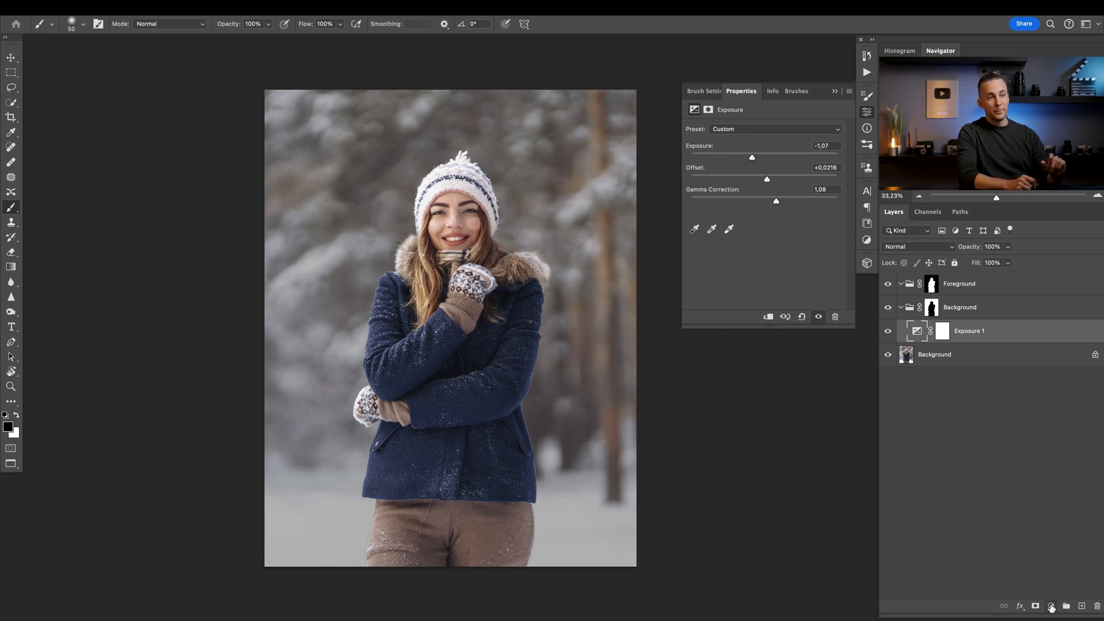
Add a Color Balance adjustment shifting midtones, highlights and shadows slightly toward cyan and blue.
{"action": "left_click", "coordinate": [1052, 608]}
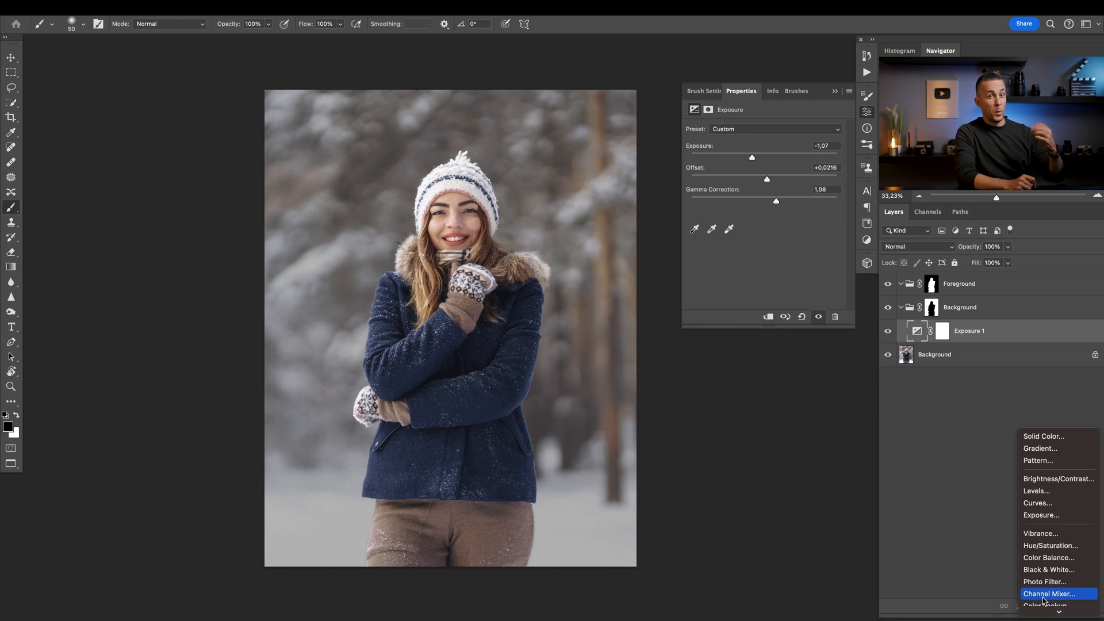
{"action": "left_click", "coordinate": [1051, 558]}
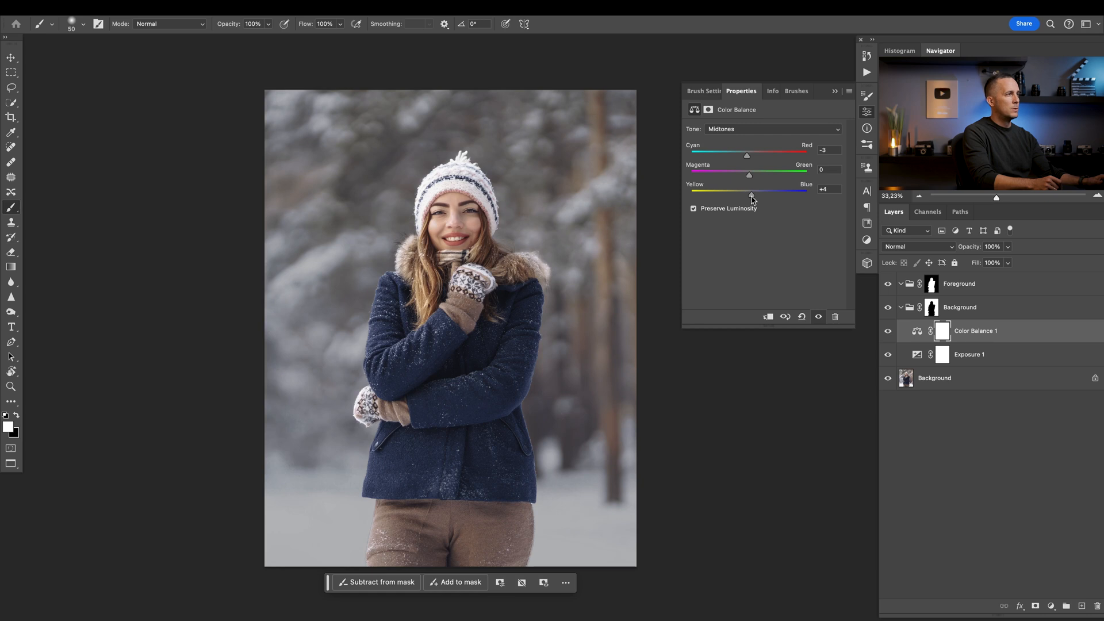
{"action": "left_click", "coordinate": [756, 130]}
{"action": "left_click", "coordinate": [742, 140]}
{"action": "left_click", "coordinate": [773, 129]}
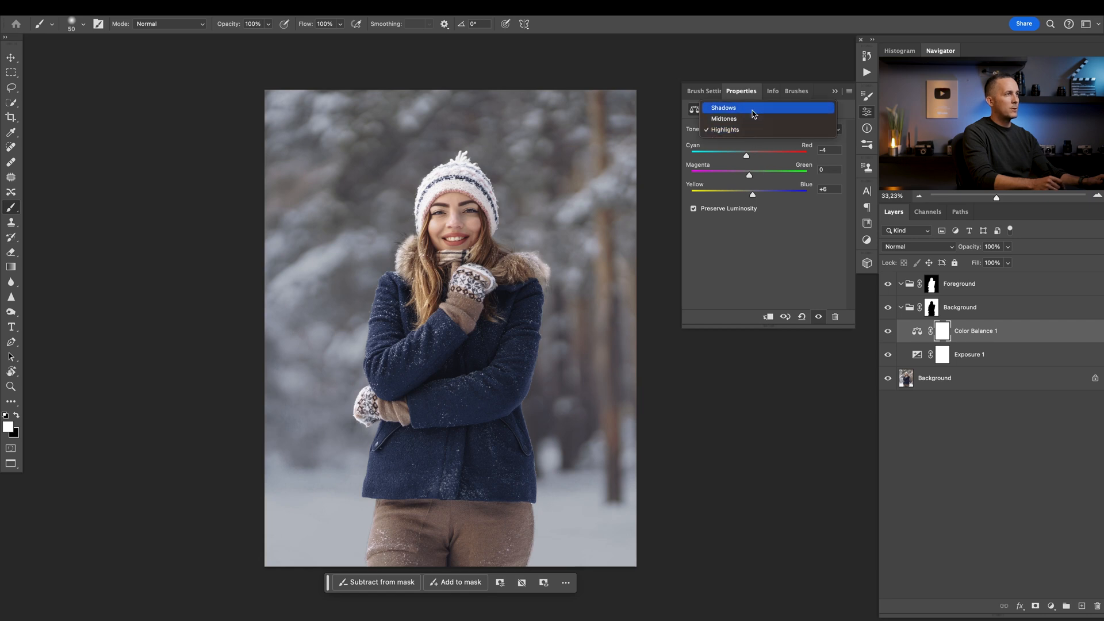
{"action": "left_click", "coordinate": [742, 116]}
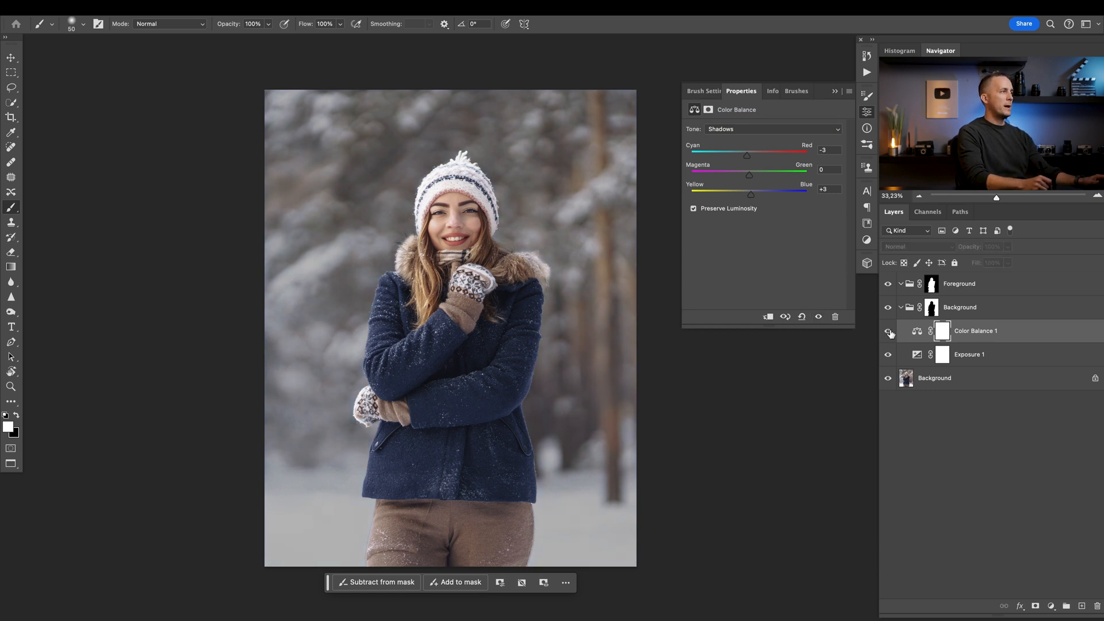
Add a Hue/Saturation adjustment and lower the background's saturation to about −21.
{"action": "left_click_drag", "start_coordinate": [535, 285], "coordinate": [540, 272]}
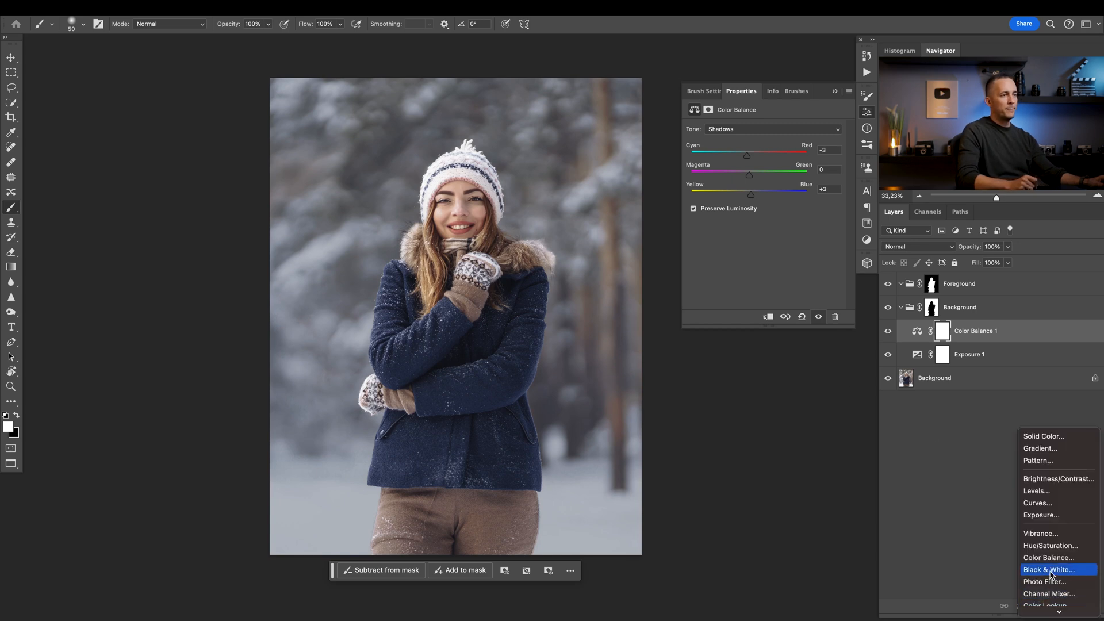
{"action": "left_click", "coordinate": [1049, 545]}
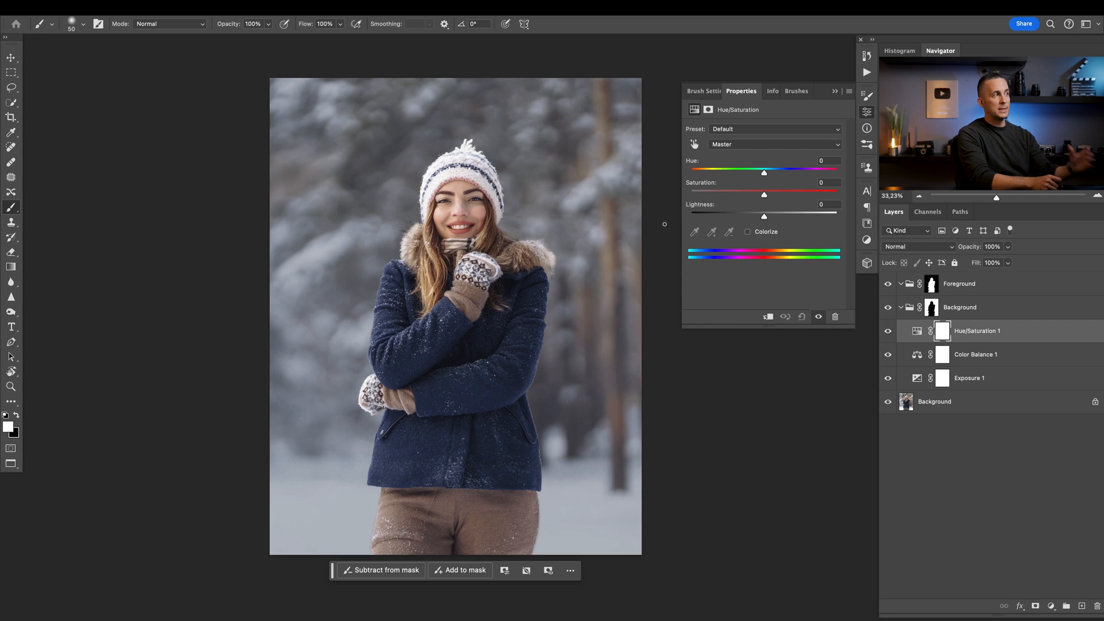
{"action": "mouse_move", "coordinate": [764, 195]}
{"action": "left_mouse_down"}
{"action": "mouse_move", "coordinate": [701, 195]}
{"action": "mouse_move", "coordinate": [747, 195]}
{"action": "left_mouse_up"}
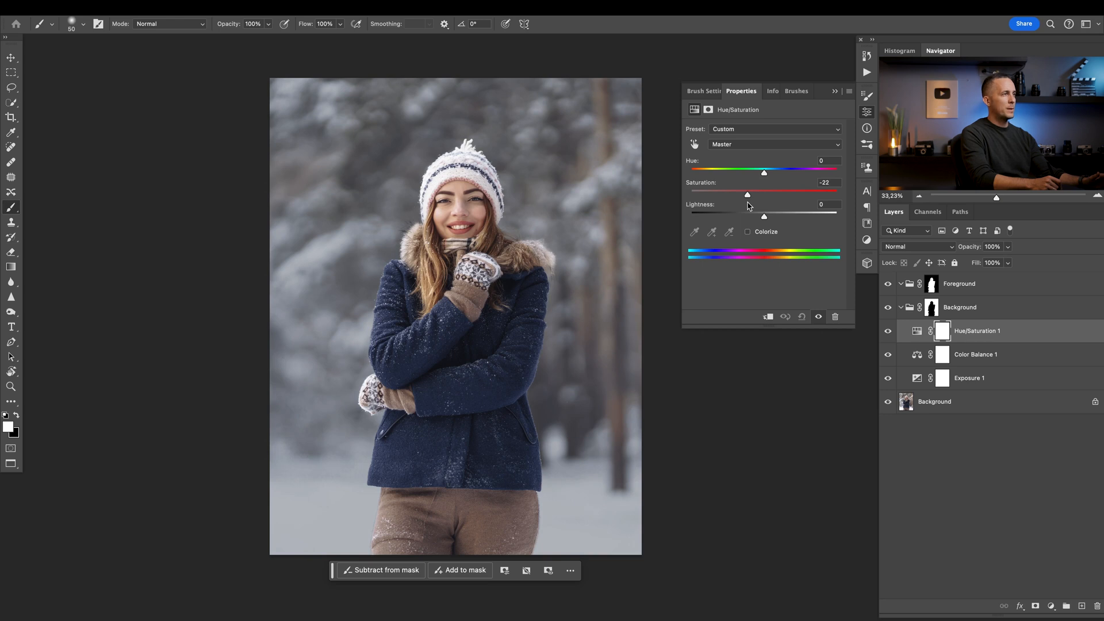
{"action": "left_click_drag", "start_coordinate": [748, 195], "coordinate": [749, 195]}
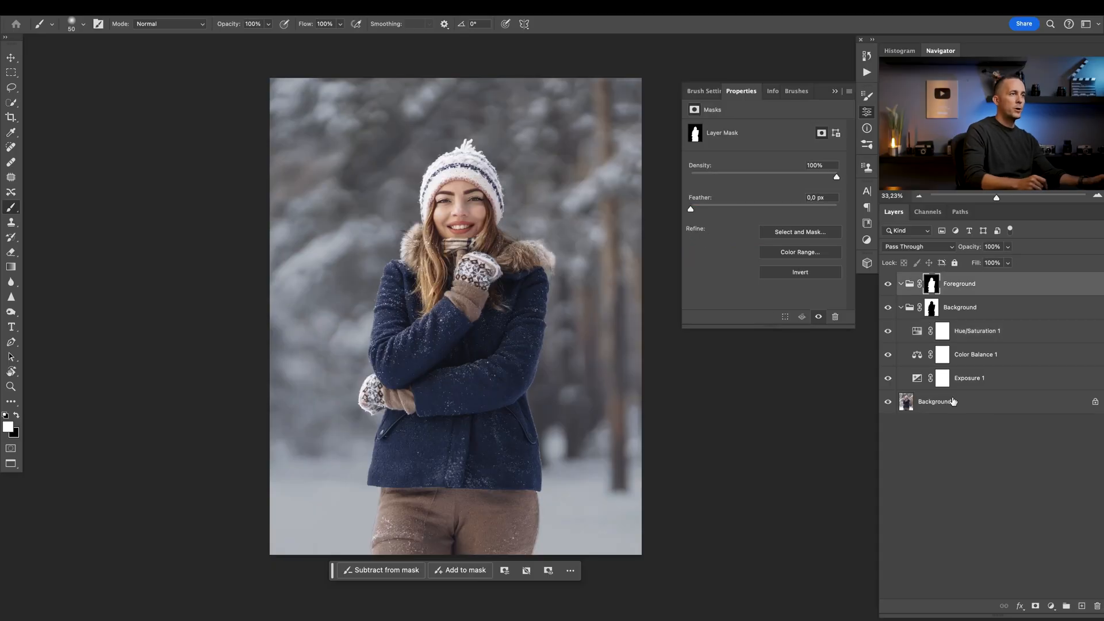
Add a Brightness/Contrast adjustment to the Foreground group at +9 brightness, +26 contrast.
{"action": "left_click", "coordinate": [1051, 606]}
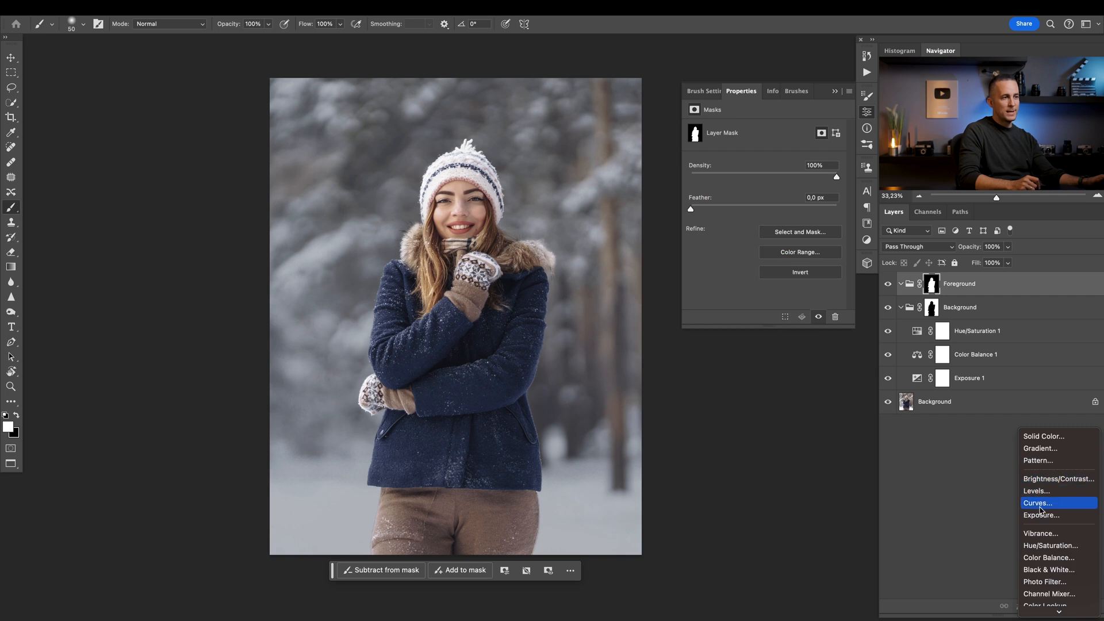
{"action": "left_click", "coordinate": [1048, 480]}
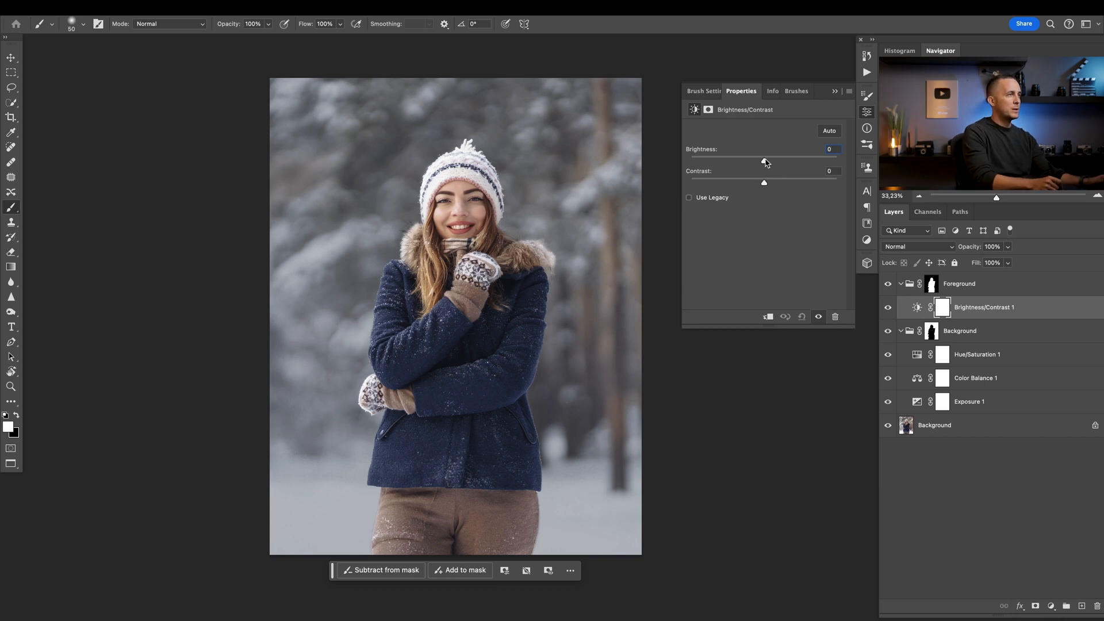
{"action": "left_click_drag", "start_coordinate": [765, 161], "coordinate": [771, 161]}
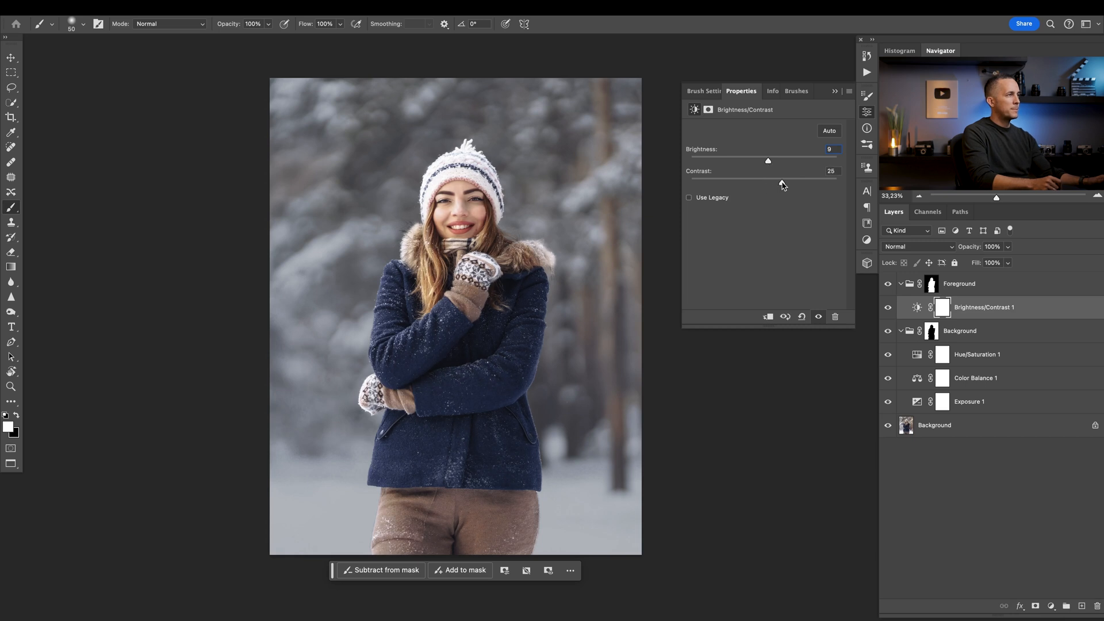
Add a Curves adjustment and lift a sampled dark tone slightly (input 38, output 41).
{"action": "left_click", "coordinate": [1036, 606]}
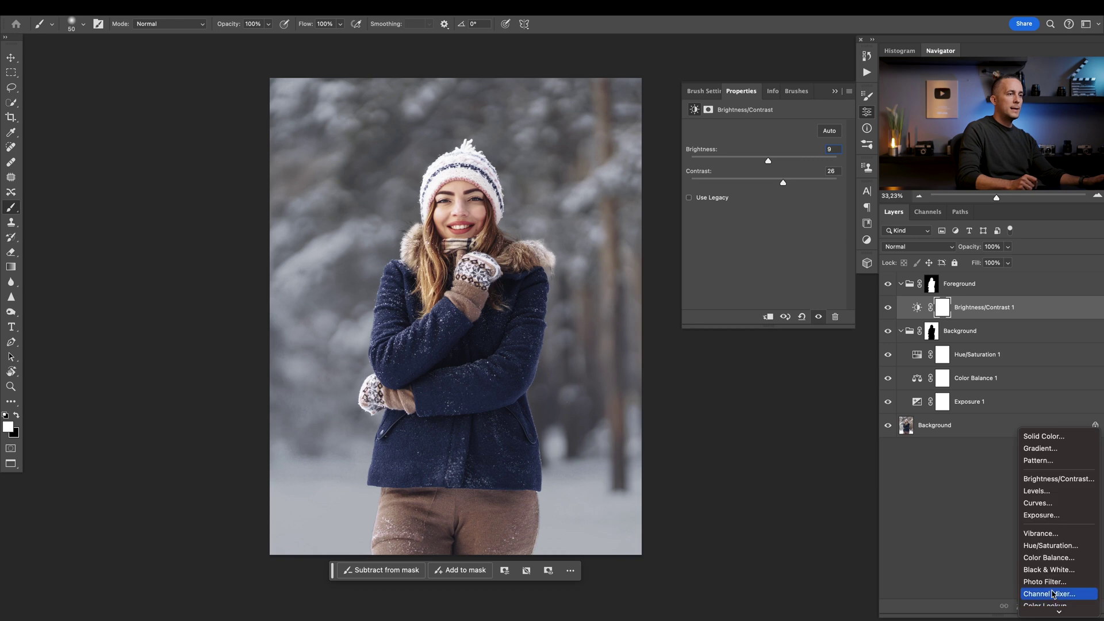
{"action": "left_click", "coordinate": [1050, 505]}
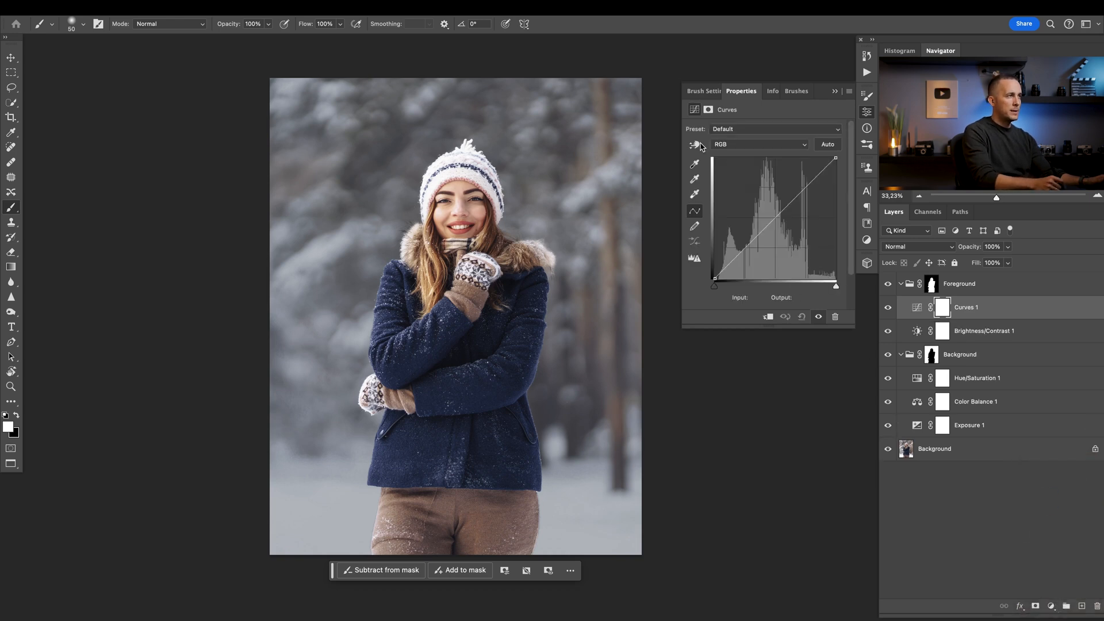
{"action": "left_click", "coordinate": [698, 145]}
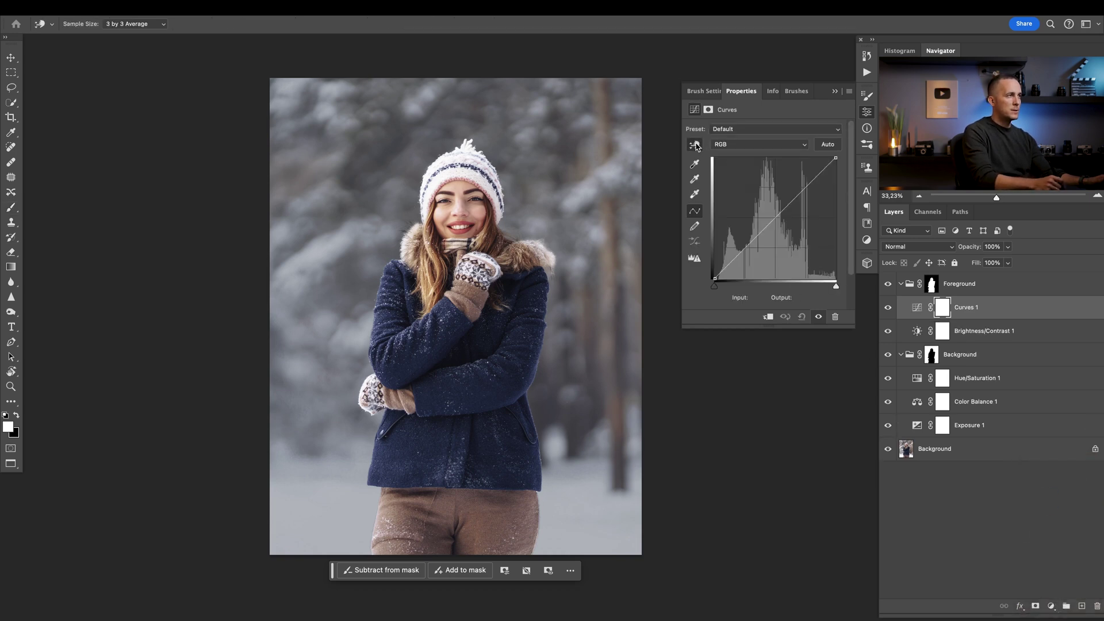
{"action": "left_click", "coordinate": [467, 375]}
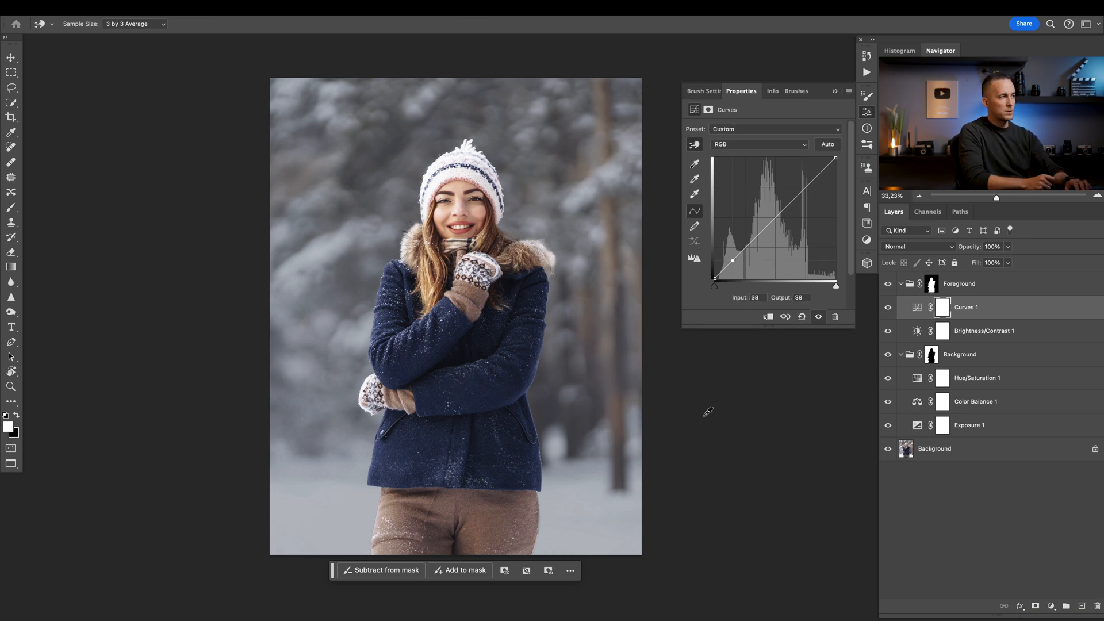
{"action": "key", "text": "Up"}
{"action": "key", "text": "Up"}
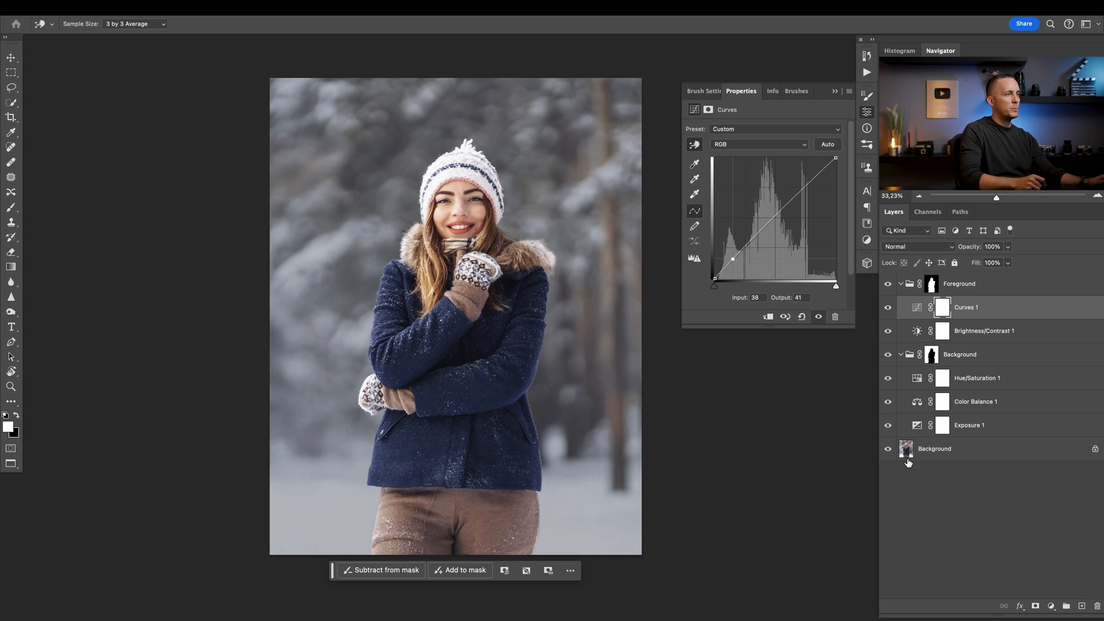
Add a Color Balance adjustment to the Foreground group and remove its layer mask.
{"action": "left_click", "coordinate": [1051, 606]}
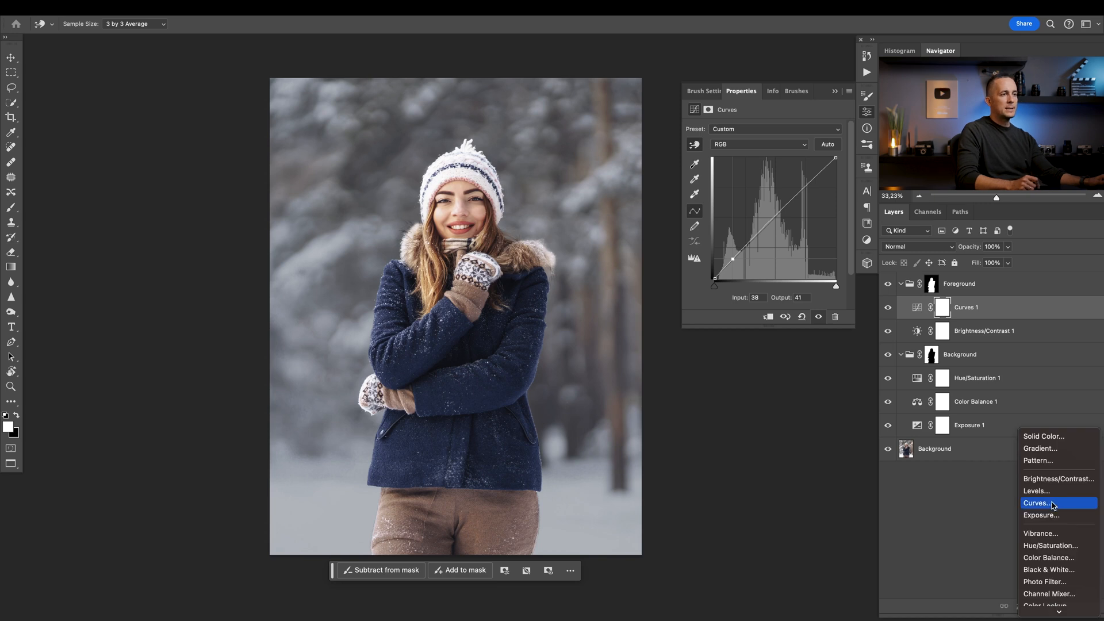
{"action": "left_click", "coordinate": [1048, 558]}
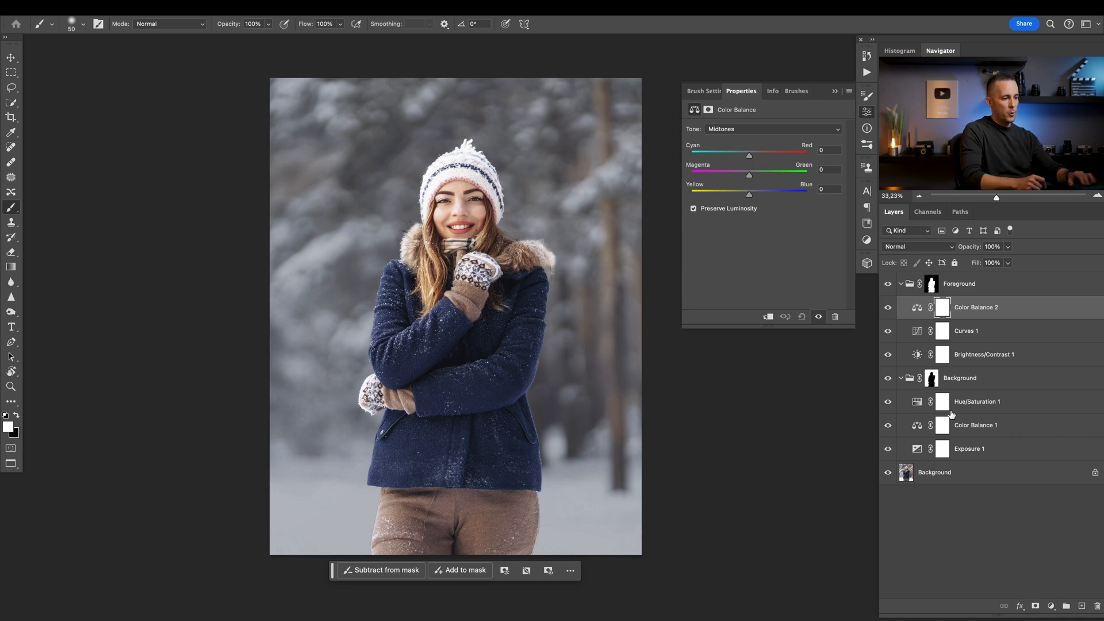
{"action": "key", "text": "Delete"}
{"action": "key", "text": "Delete"}
Add a second Curves adjustment and set its Red channel with points sampled from the model's face.
{"action": "left_click", "coordinate": [1051, 607]}
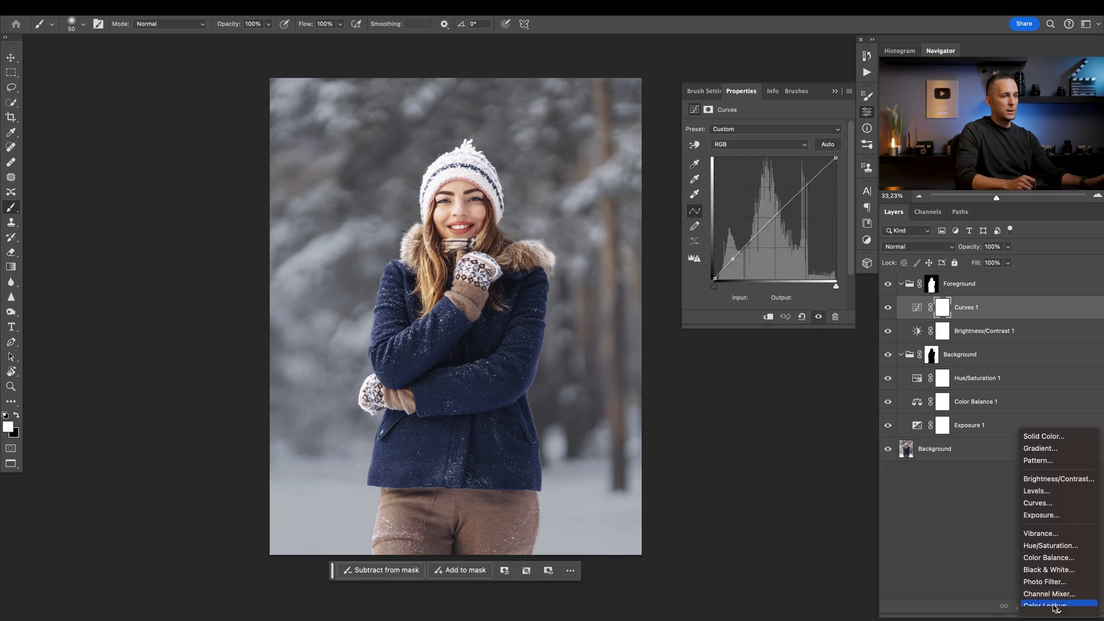
{"action": "left_click", "coordinate": [1036, 503]}
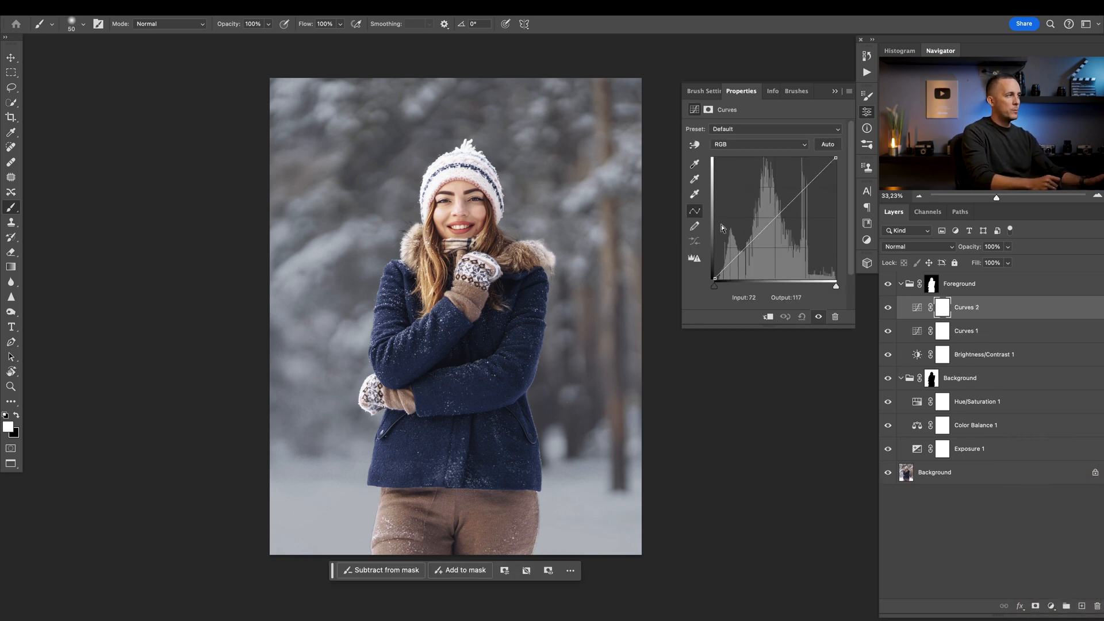
{"action": "left_click", "coordinate": [742, 143]}
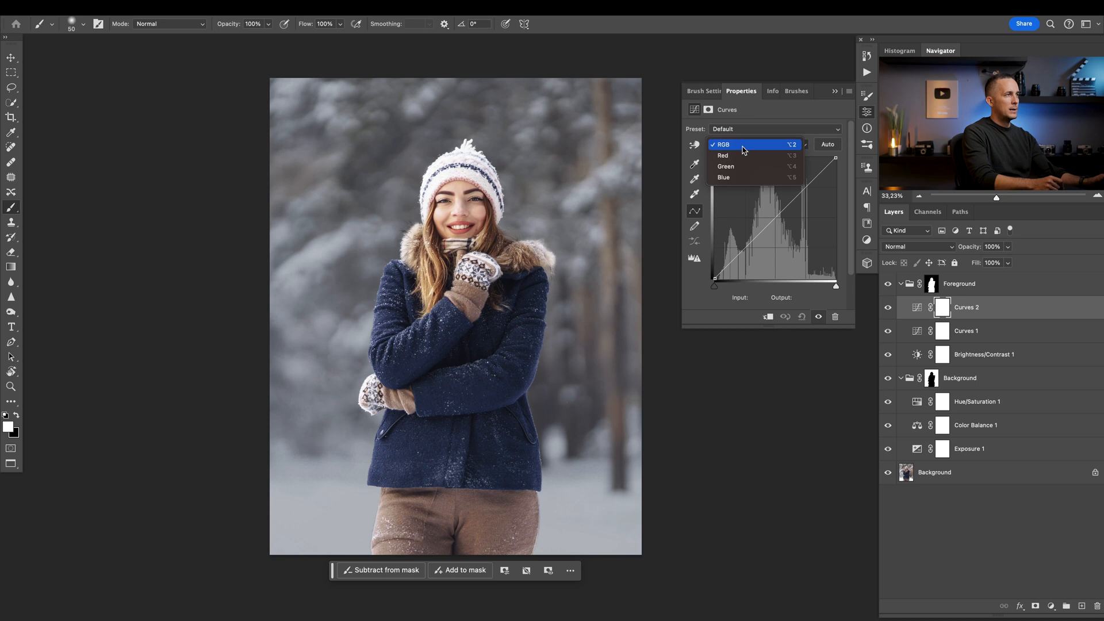
{"action": "left_click", "coordinate": [745, 160]}
{"action": "left_click", "coordinate": [696, 145]}
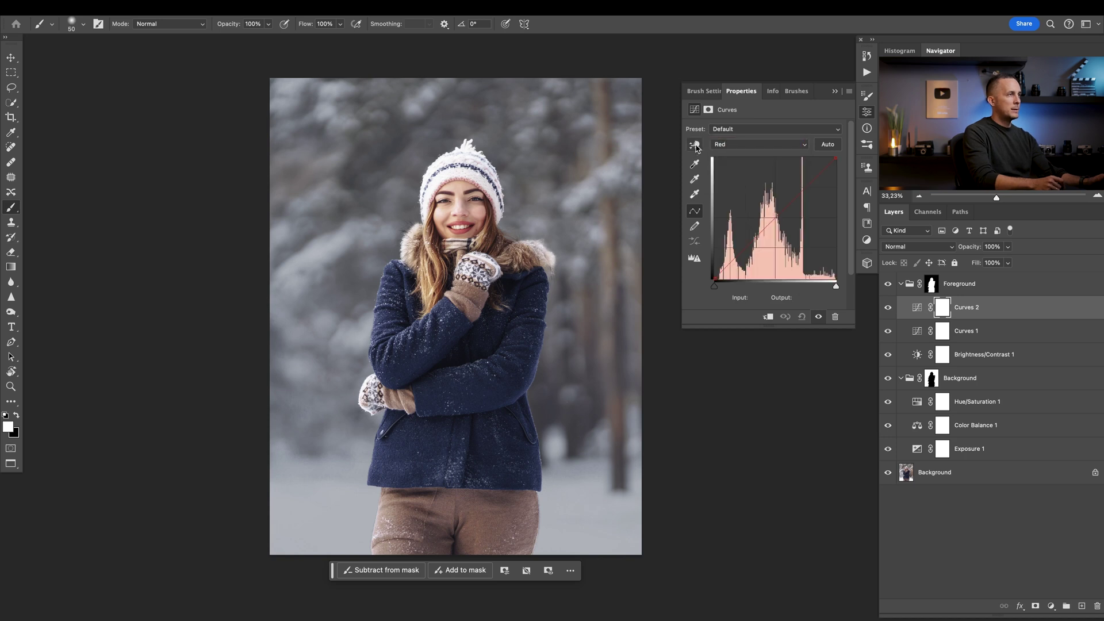
{"action": "left_click", "coordinate": [449, 203]}
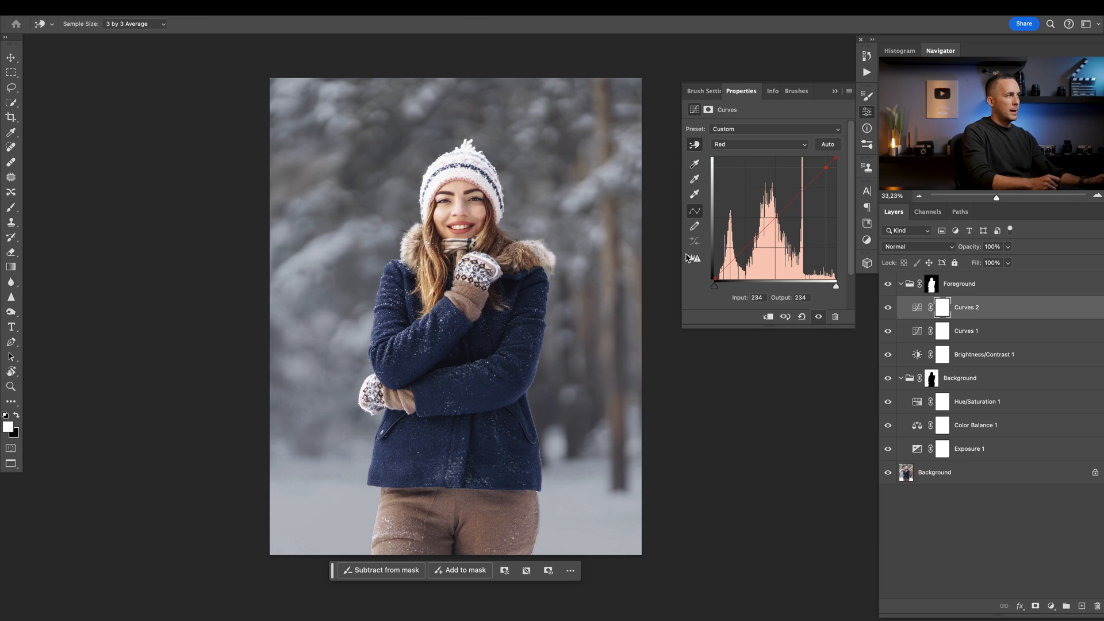
{"action": "key", "text": "b"}
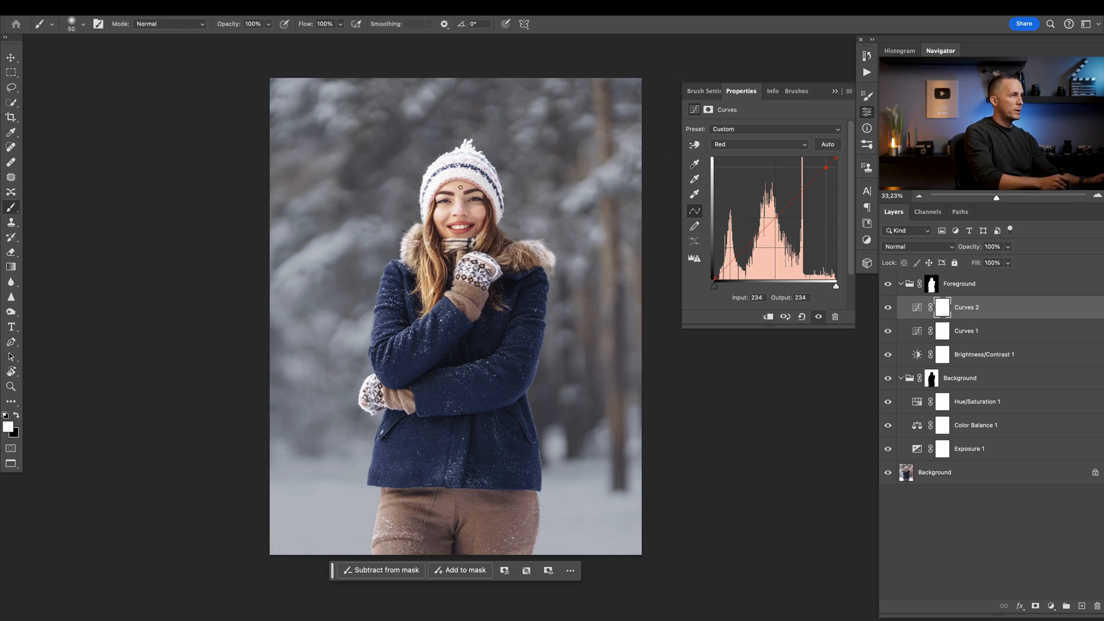
{"action": "left_click", "coordinate": [696, 145]}
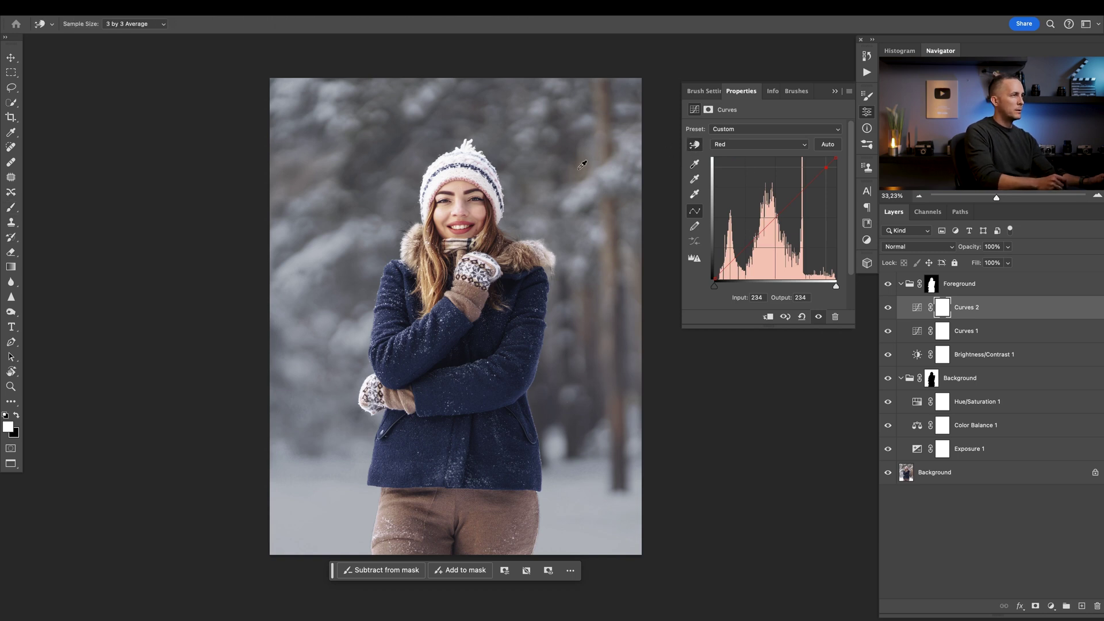
{"action": "left_click", "coordinate": [464, 181]}
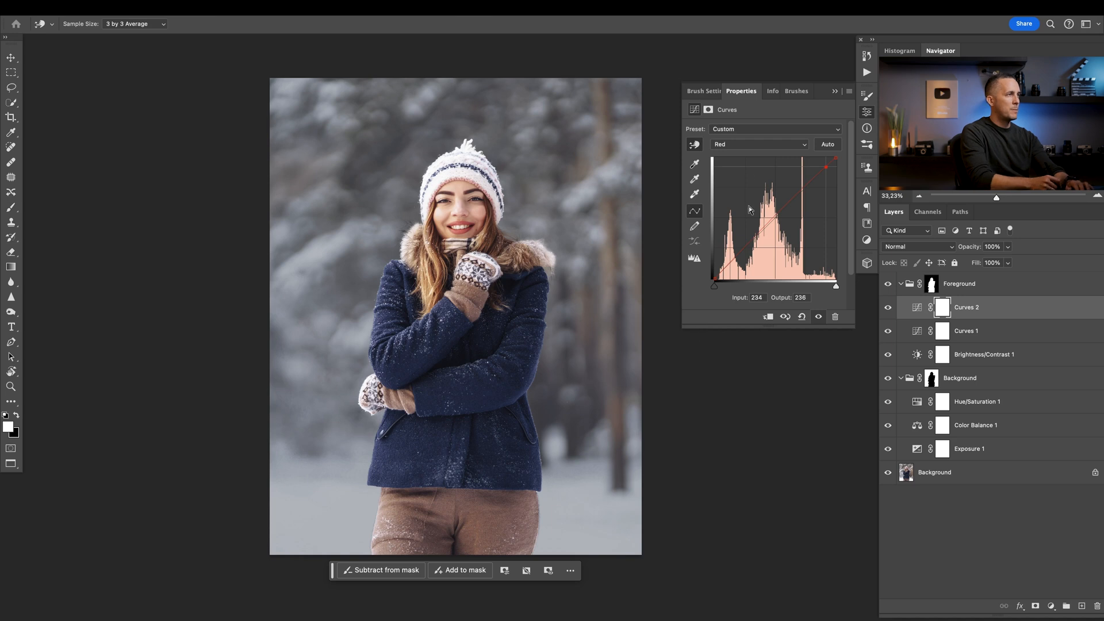
Sample skin-tone points for the Blue and Green channels, the Green point landing at input 199, output 198.
{"action": "left_click", "coordinate": [760, 145]}
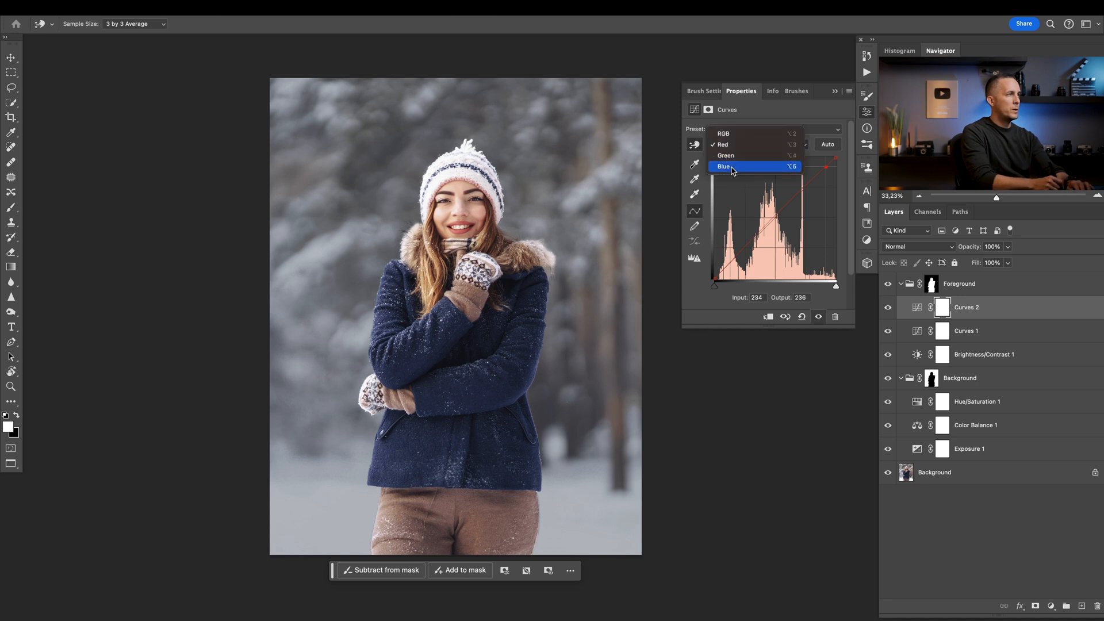
{"action": "left_click", "coordinate": [732, 167]}
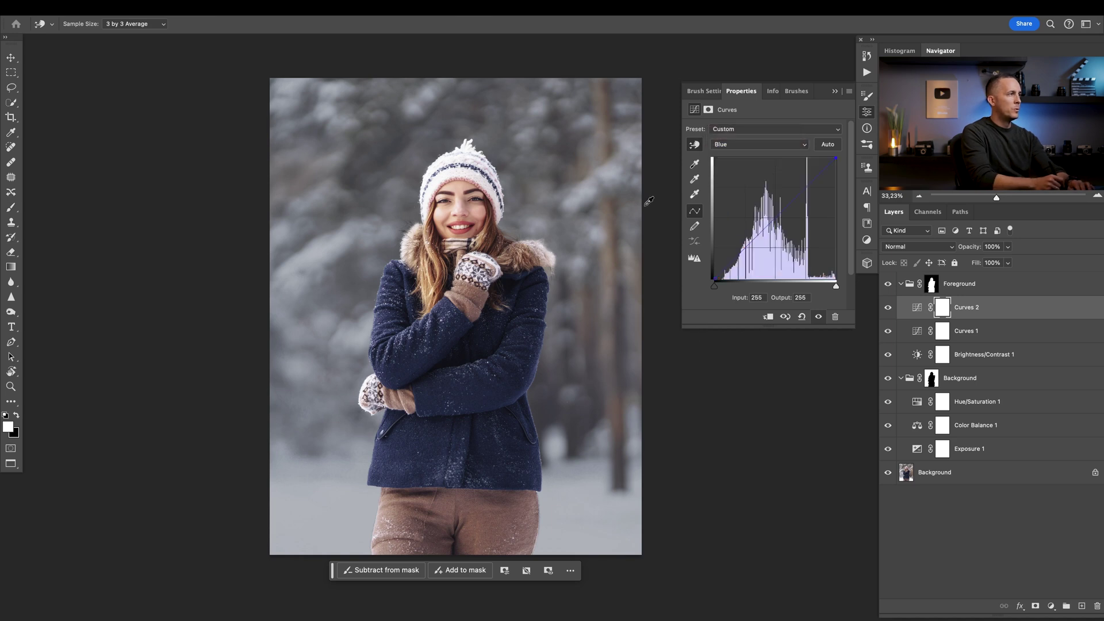
{"action": "left_click", "coordinate": [464, 183]}
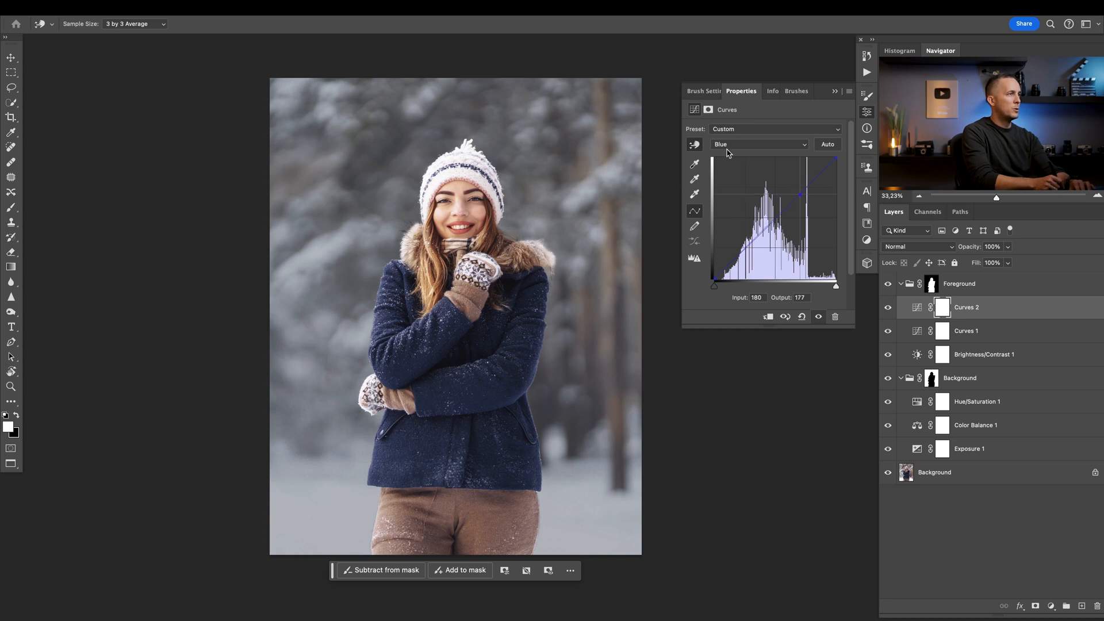
{"action": "left_click", "coordinate": [760, 145]}
{"action": "left_click", "coordinate": [739, 136]}
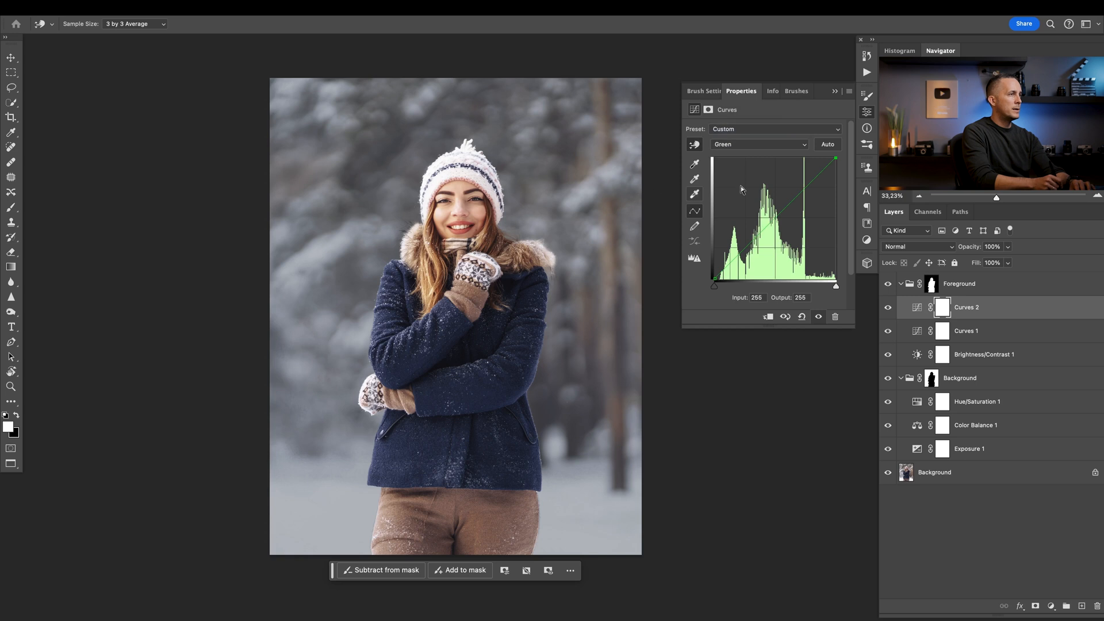
{"action": "left_click", "coordinate": [463, 187]}
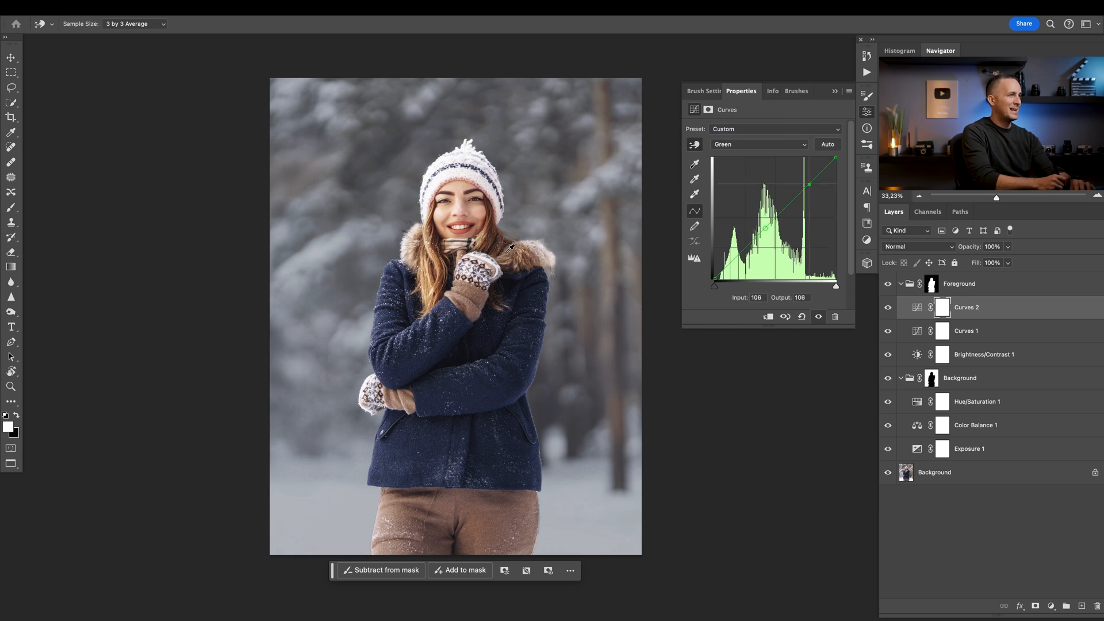
Toggle Curves 2's visibility to compare the model before and after, leaving it hidden.
{"action": "left_click", "coordinate": [888, 308]}
{"action": "left_click", "coordinate": [889, 308]}
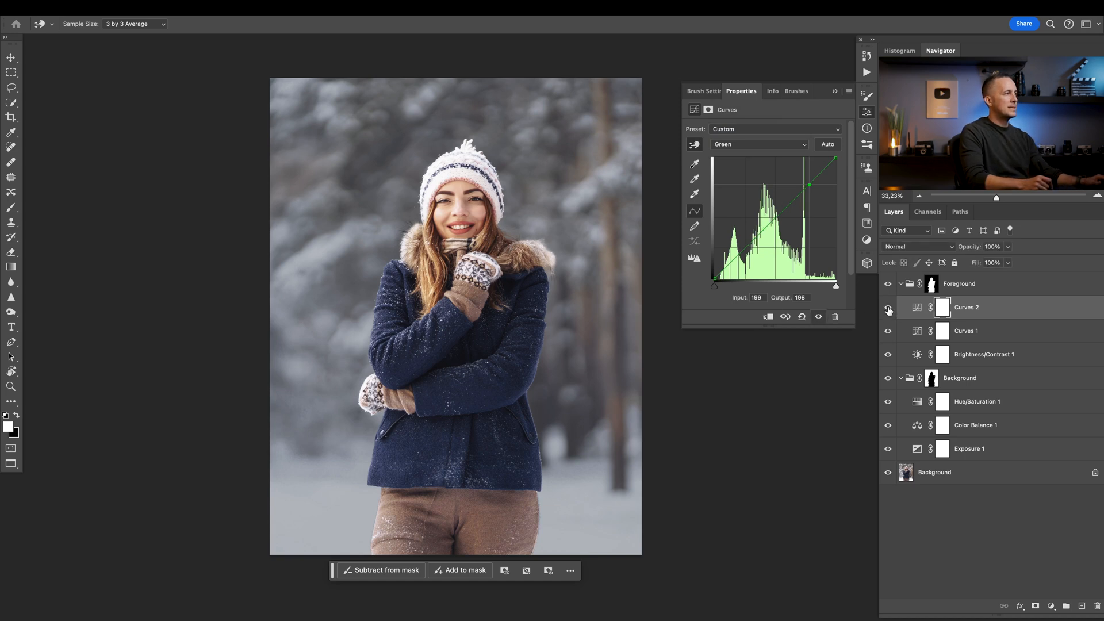
{"action": "left_click", "coordinate": [889, 308]}
Add a Vibrance adjustment at +19 vibrance, +9 saturation, then collapse the Foreground and Background groups.
{"action": "left_click", "coordinate": [1051, 607]}
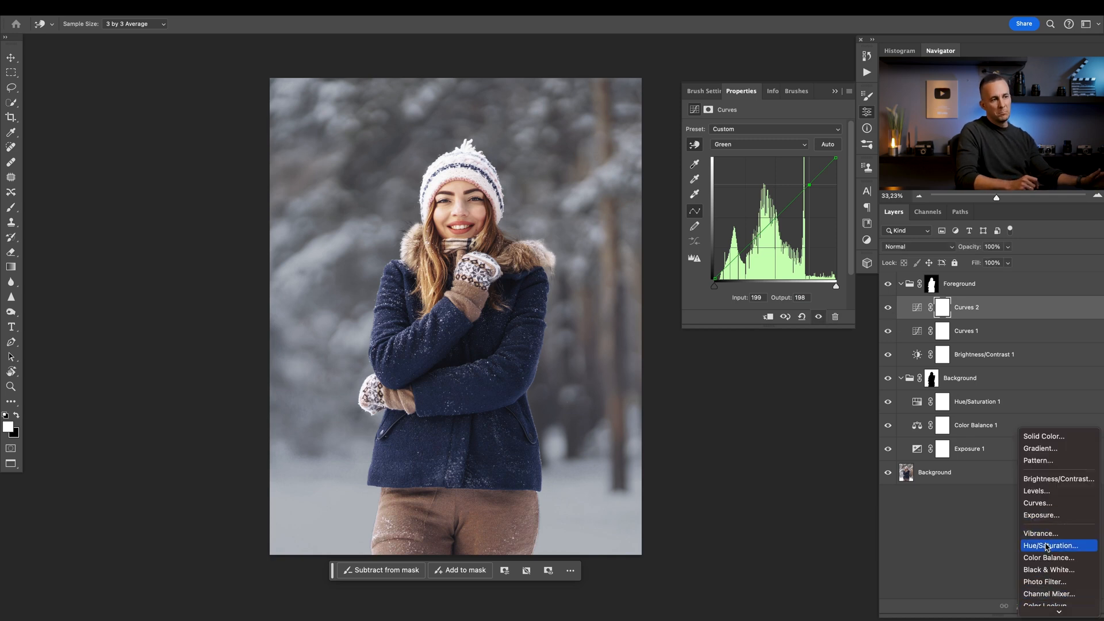
{"action": "left_click", "coordinate": [1047, 537]}
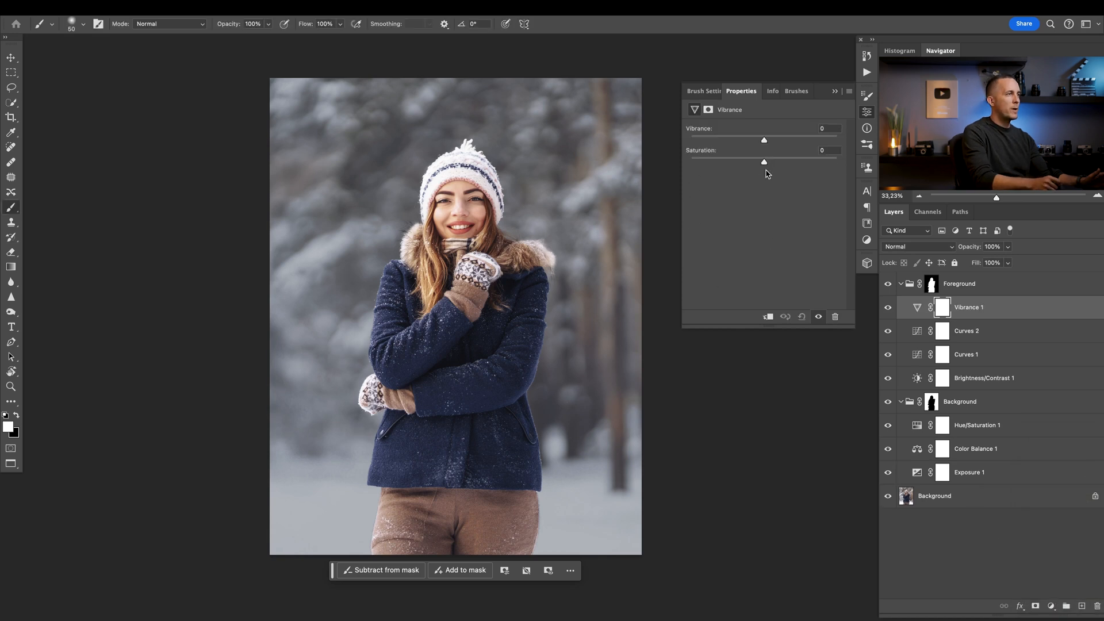
{"action": "left_click_drag", "start_coordinate": [776, 140], "coordinate": [773, 141]}
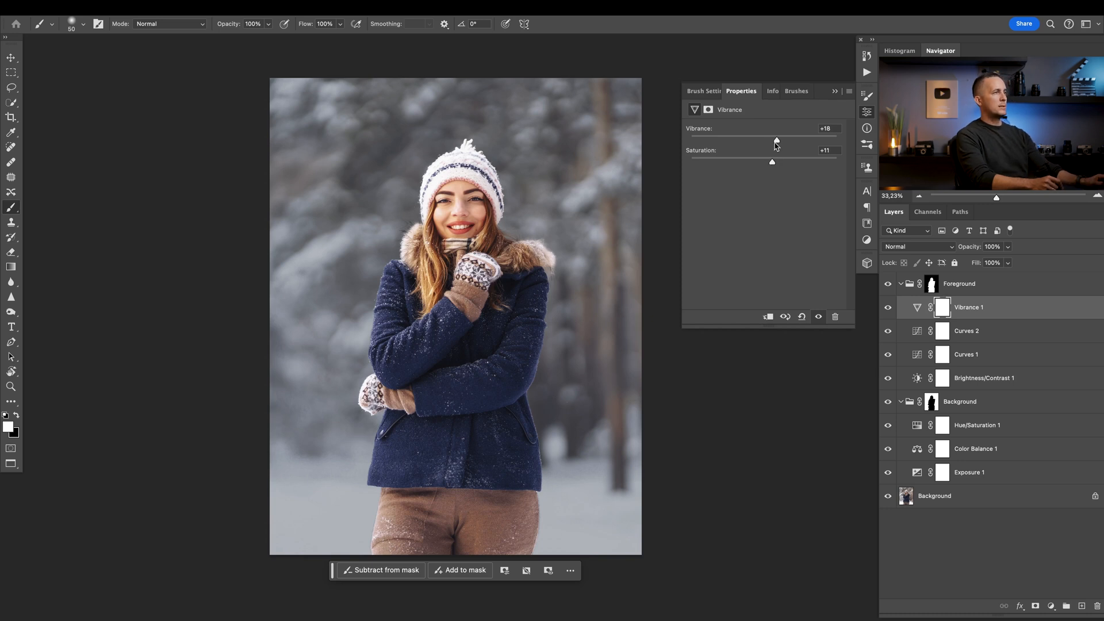
{"action": "left_click_drag", "start_coordinate": [777, 141], "coordinate": [778, 141]}
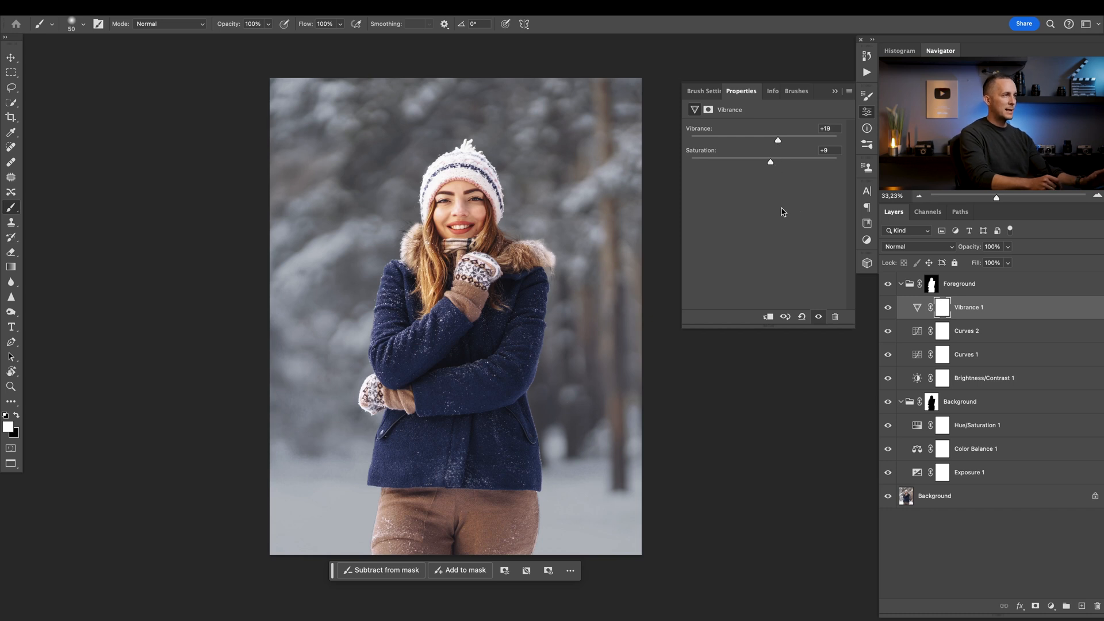
{"action": "left_click", "coordinate": [902, 285]}
{"action": "left_click", "coordinate": [901, 310]}
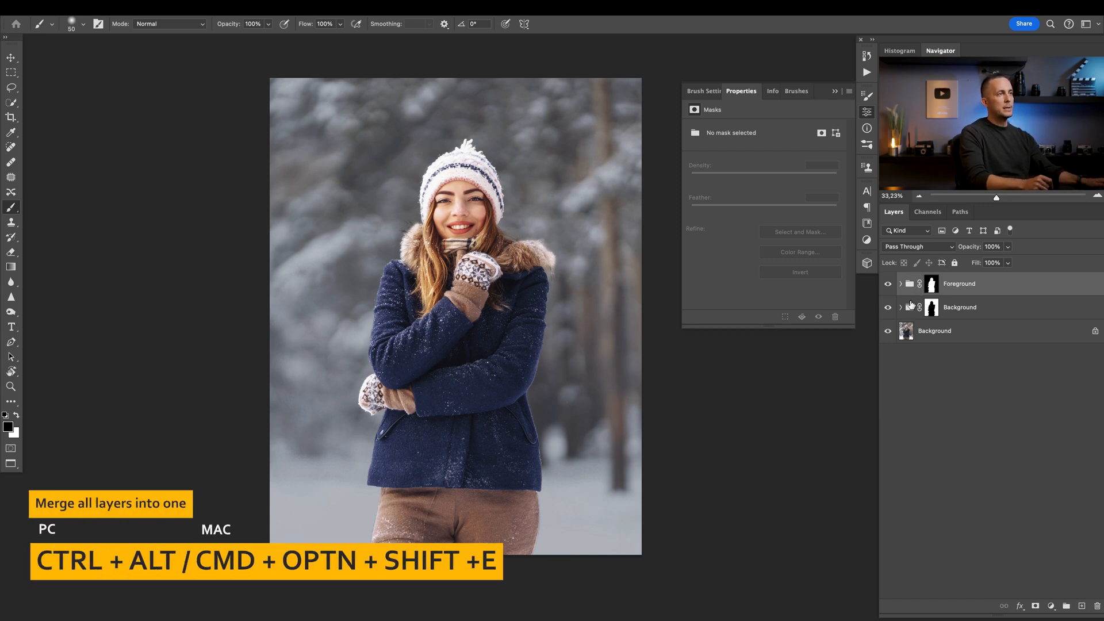
Stamp visible layers into merged Layer 1 with Ctrl+Alt+Shift+E and toggle it against the original photo.
{"action": "key", "text": "ctrl+alt+shift+e"}
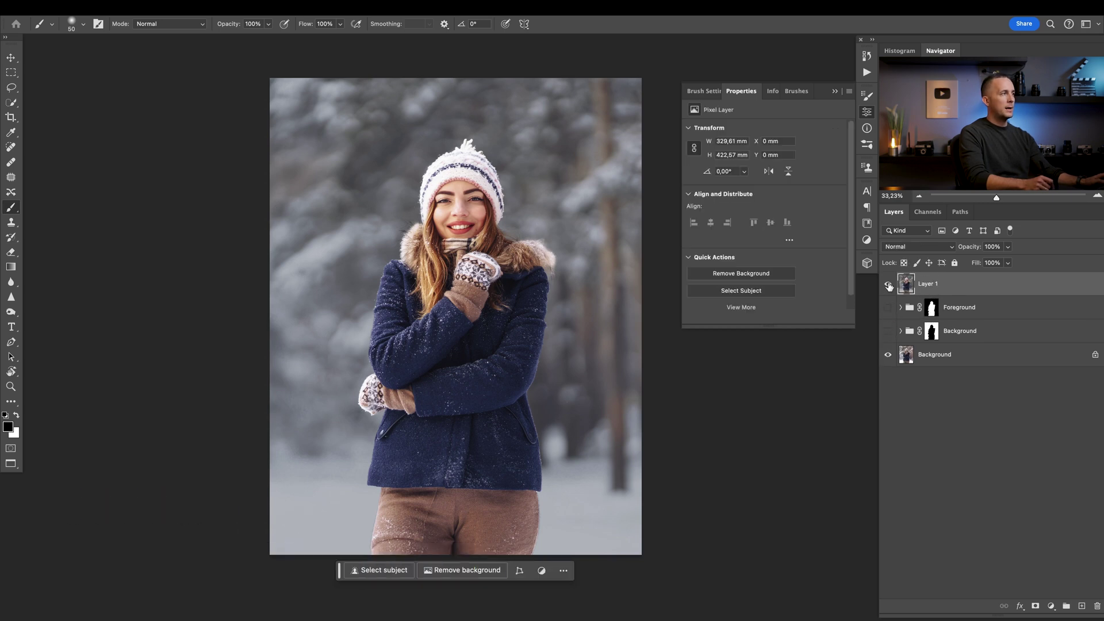
{"action": "left_click", "coordinate": [889, 284]}
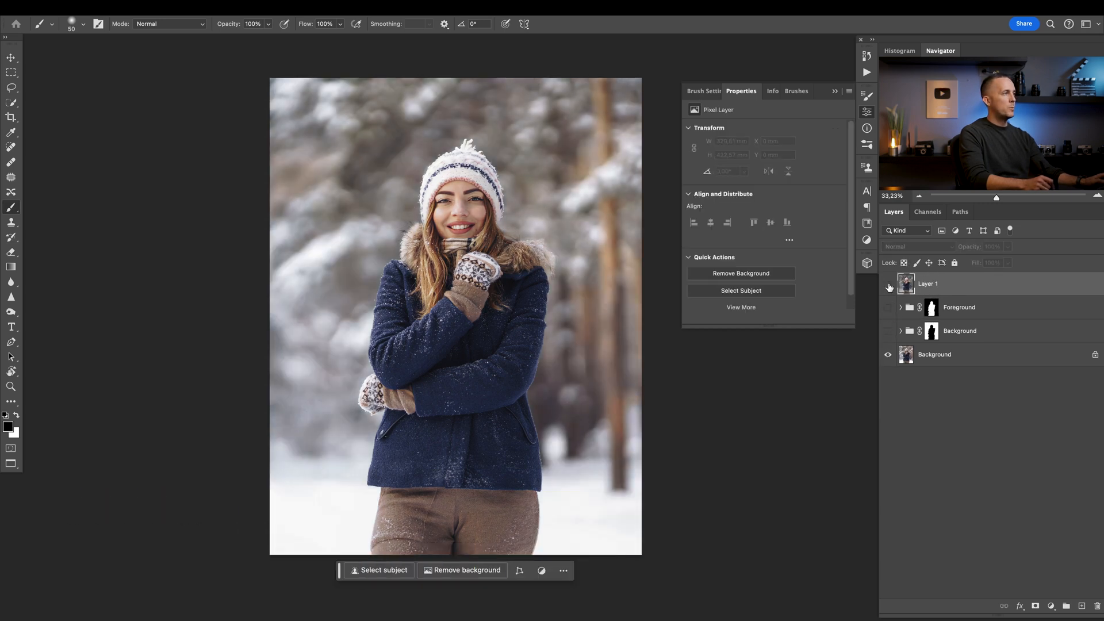
{"action": "left_click", "coordinate": [889, 286]}
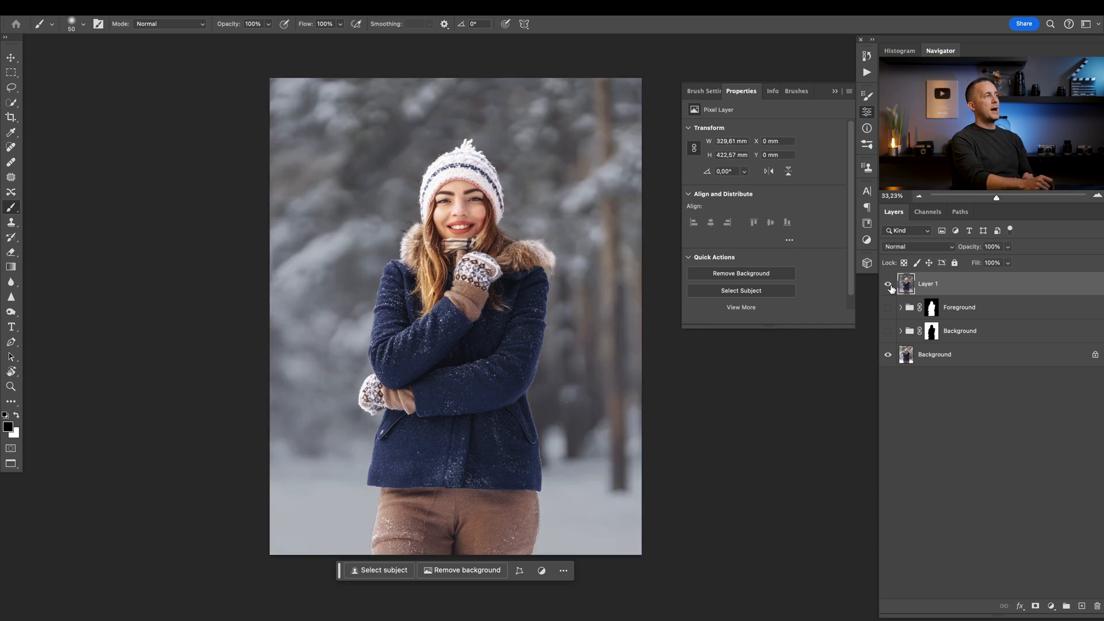
{"action": "left_click", "coordinate": [892, 287]}
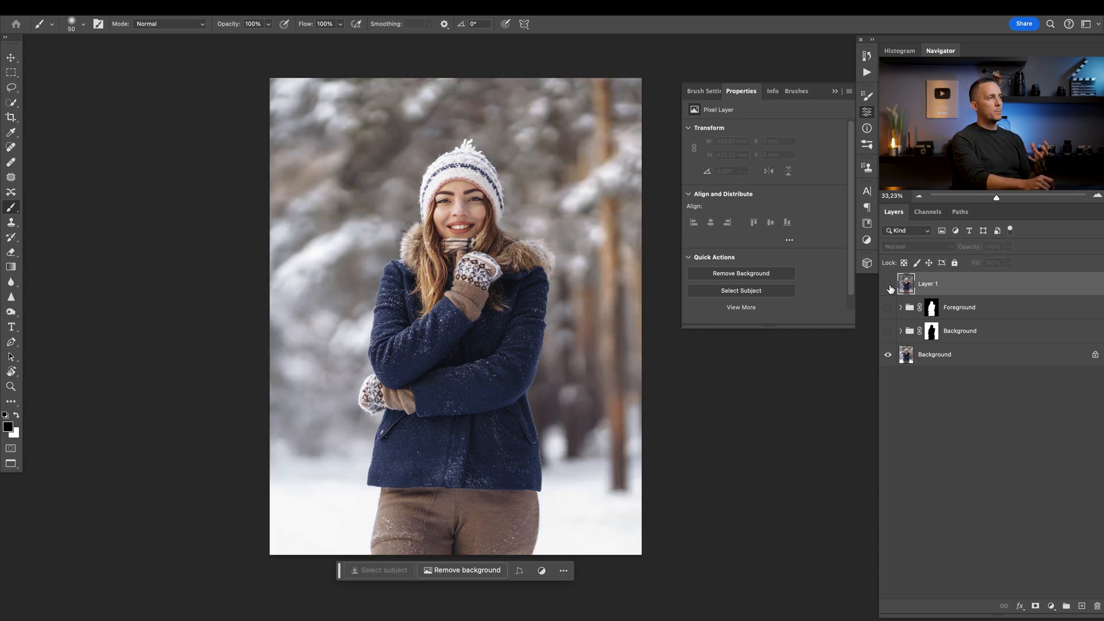
{"action": "left_click", "coordinate": [892, 285]}
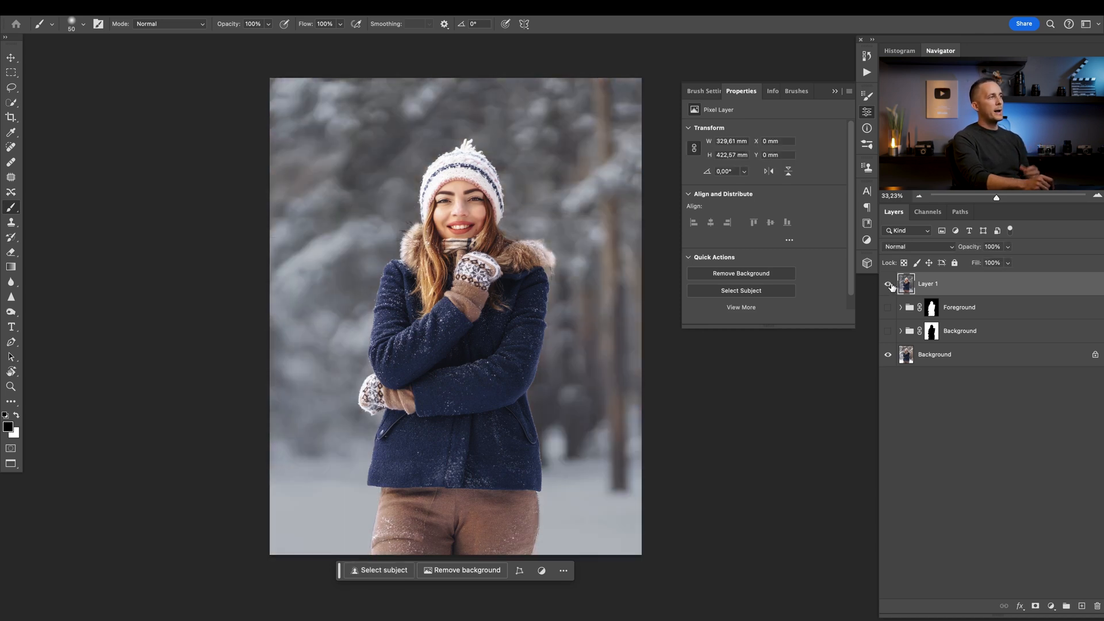
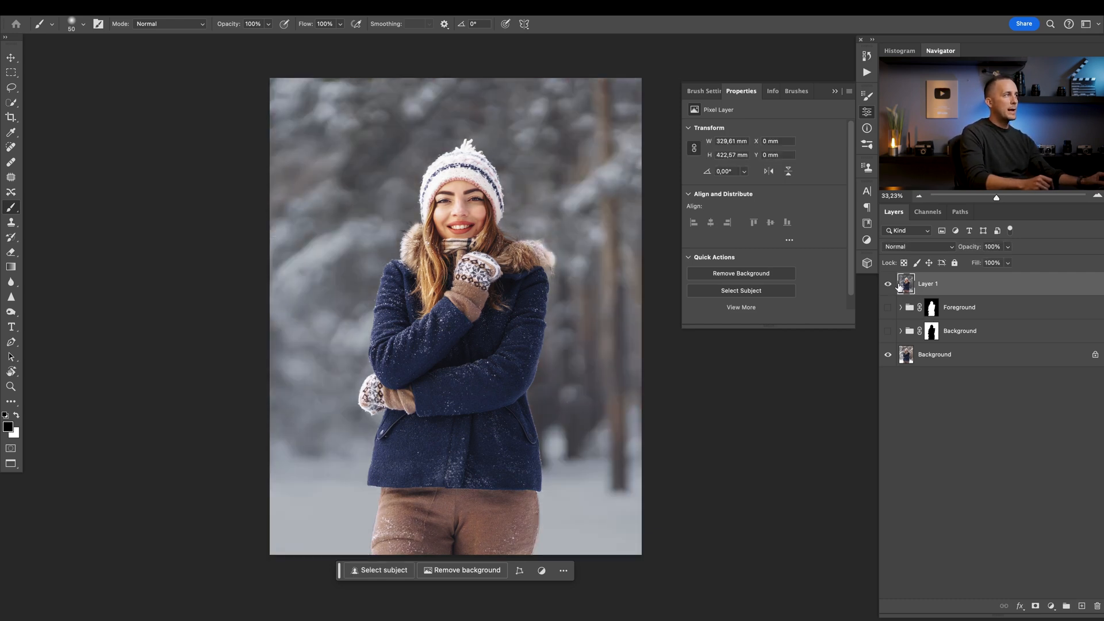
Add a Camera Raw filter to Layer 1 with raised contrast and lifted shadows in Basic.
{"action": "left_click", "coordinate": [298, 7]}
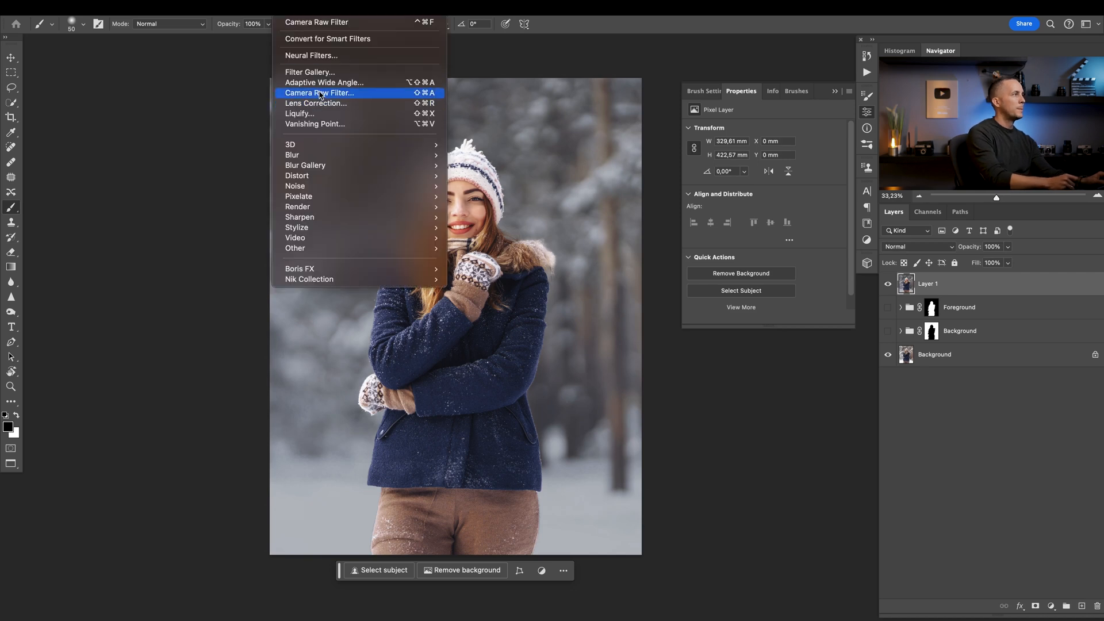
{"action": "left_click", "coordinate": [318, 93]}
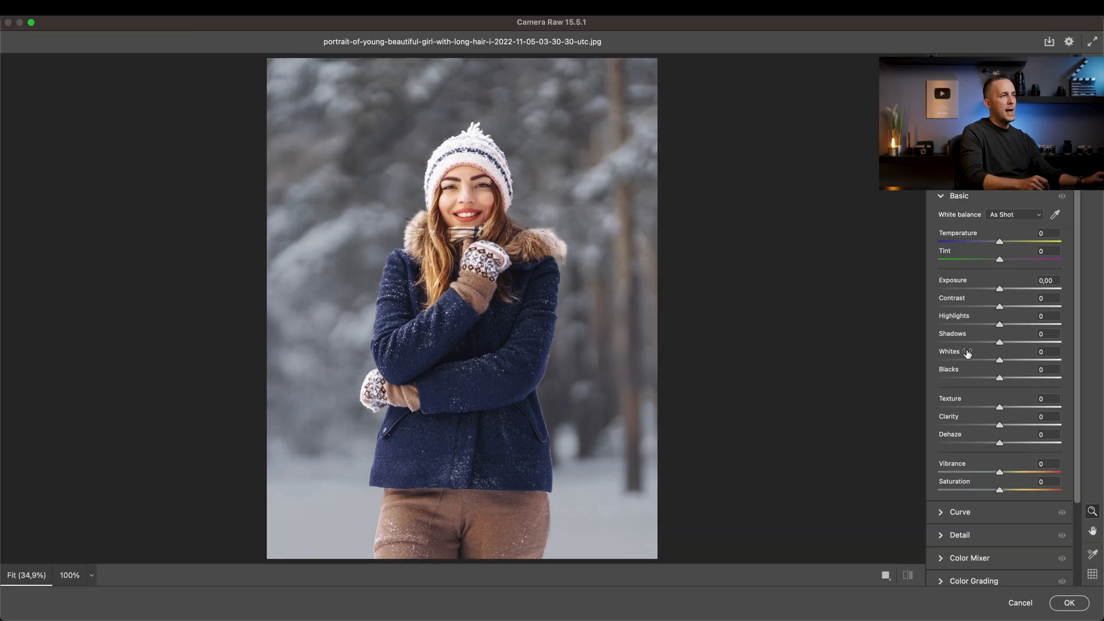
{"action": "left_click_drag", "start_coordinate": [1001, 306], "coordinate": [1004, 307]}
{"action": "left_click_drag", "start_coordinate": [1000, 342], "coordinate": [1012, 342]}
{"action": "scroll", "coordinate": [1014, 389], "scroll_direction": "down", "scroll_amount": 5}
{"action": "scroll", "coordinate": [1013, 432], "scroll_direction": "down", "scroll_amount": 5}
In Effects add a soft dark vignette, Vignetting about -16 with Feather 100.
{"action": "left_click", "coordinate": [966, 535]}
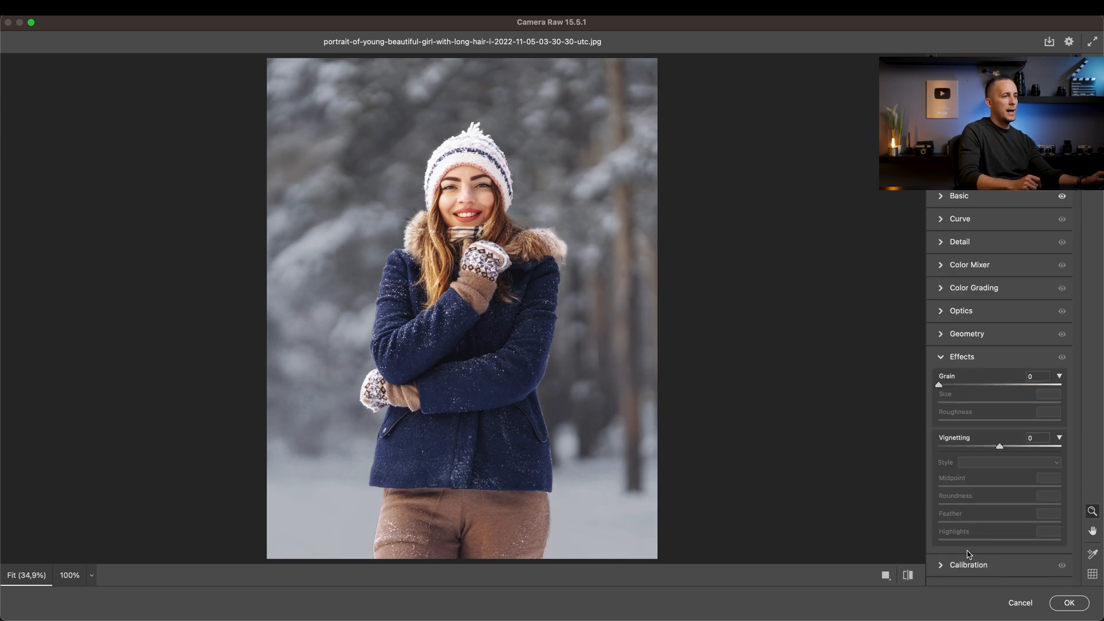
{"action": "left_click_drag", "start_coordinate": [1000, 447], "coordinate": [989, 447]}
{"action": "left_click_drag", "start_coordinate": [1005, 522], "coordinate": [1063, 523]}
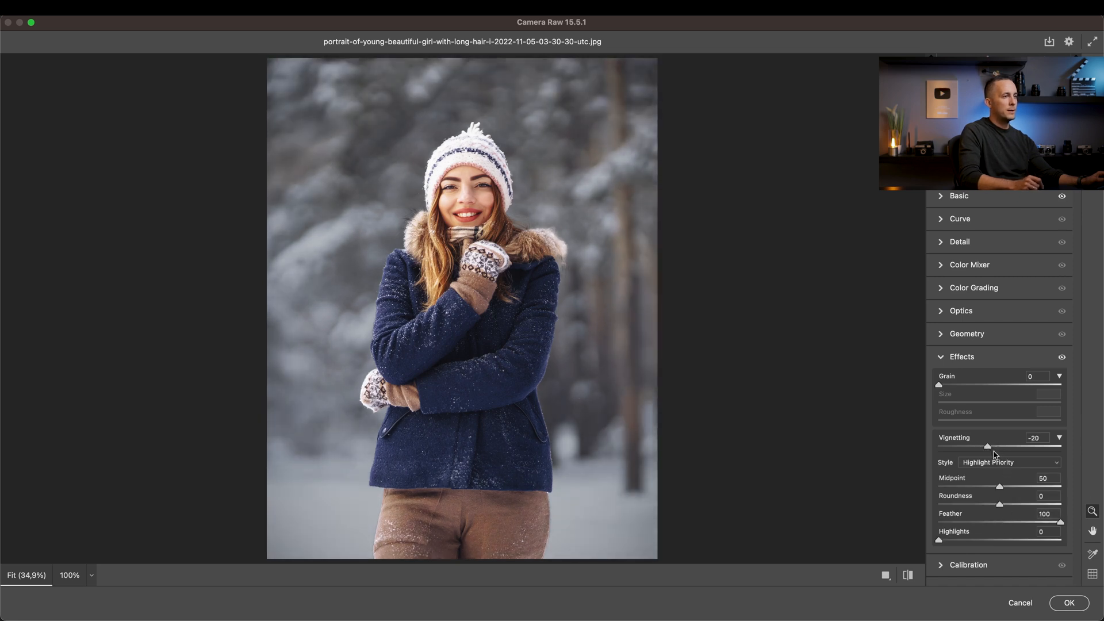
{"action": "left_click_drag", "start_coordinate": [990, 447], "coordinate": [992, 447]}
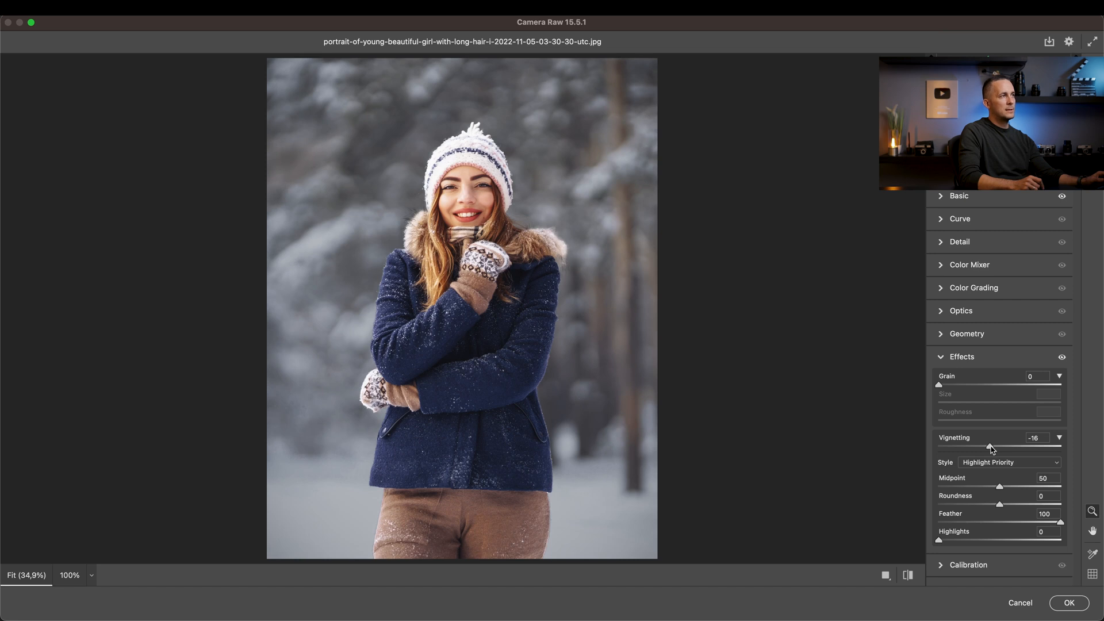
Apply the grade, then toggle Layer 1's visibility to compare graded against original.
{"action": "left_click", "coordinate": [1069, 603]}
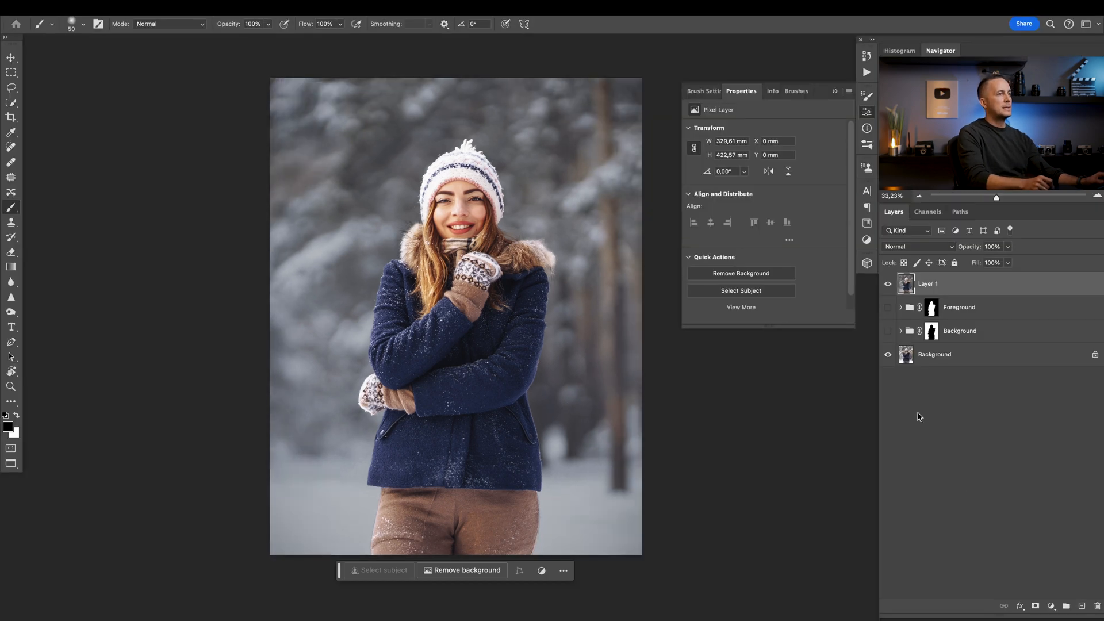
{"action": "left_click", "coordinate": [888, 284]}
{"action": "left_click", "coordinate": [888, 289]}
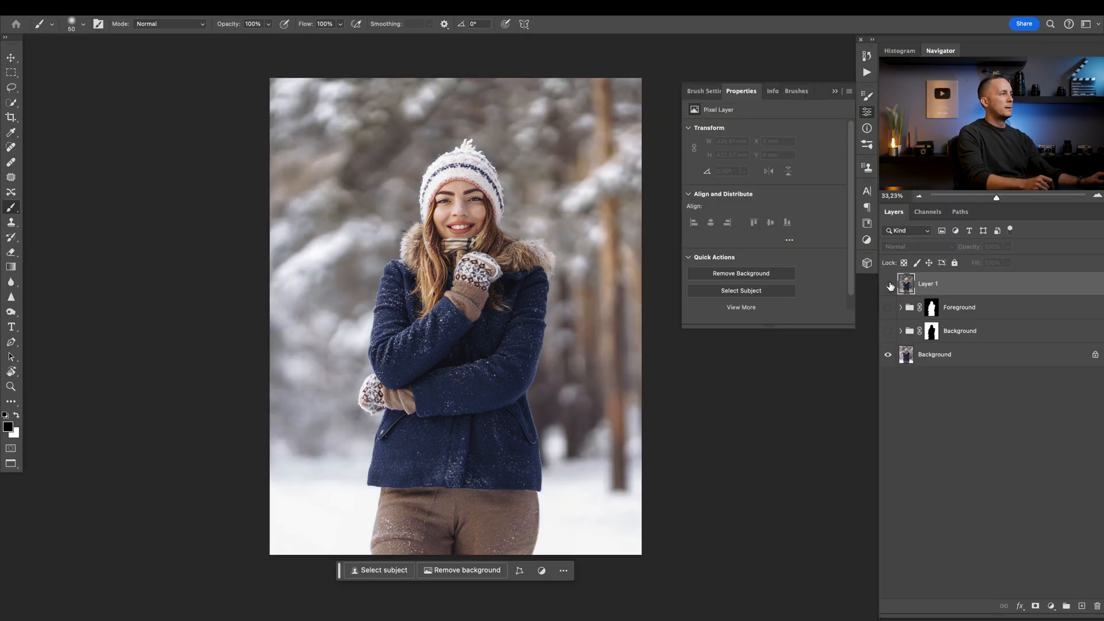
{"action": "left_click", "coordinate": [890, 283]}
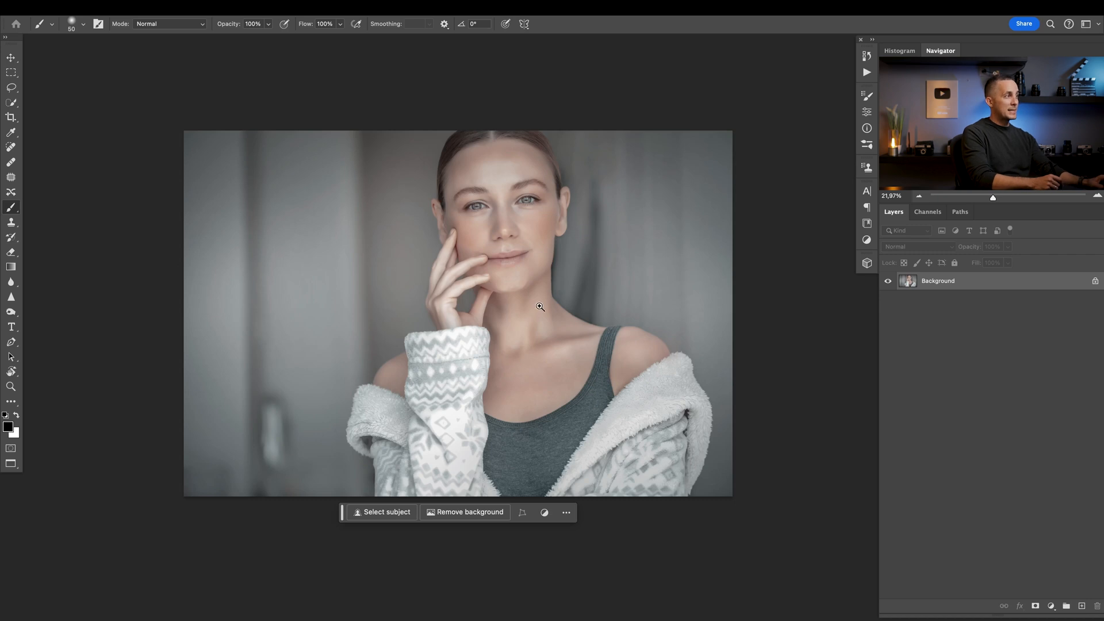
{"action": "scroll", "coordinate": [539, 308], "scroll_direction": "up", "scroll_amount": 3}
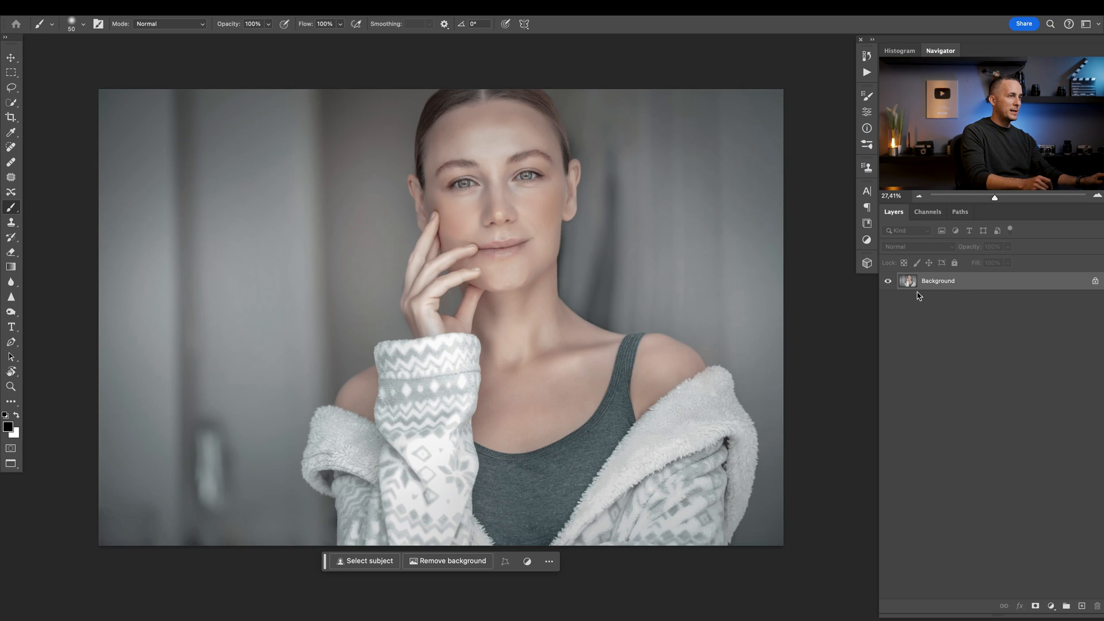
Duplicate the portrait layer twice with Ctrl+J and rename the copies BG and FG.
{"action": "key", "text": "ctrl+j"}
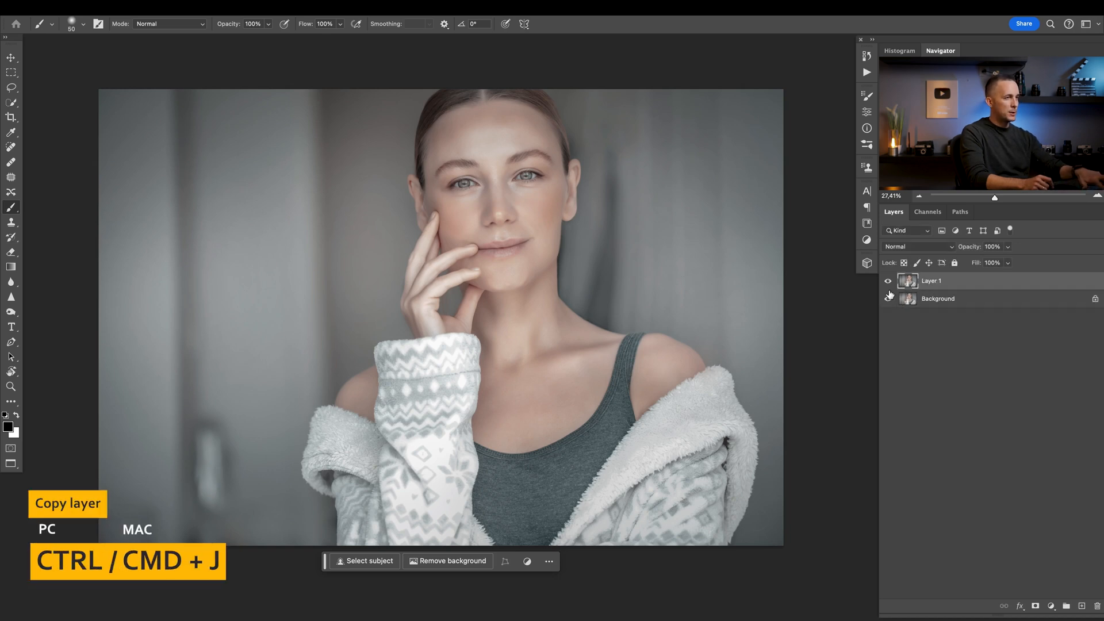
{"action": "key", "text": "ctrl+j"}
{"action": "double_click", "coordinate": [939, 299]}
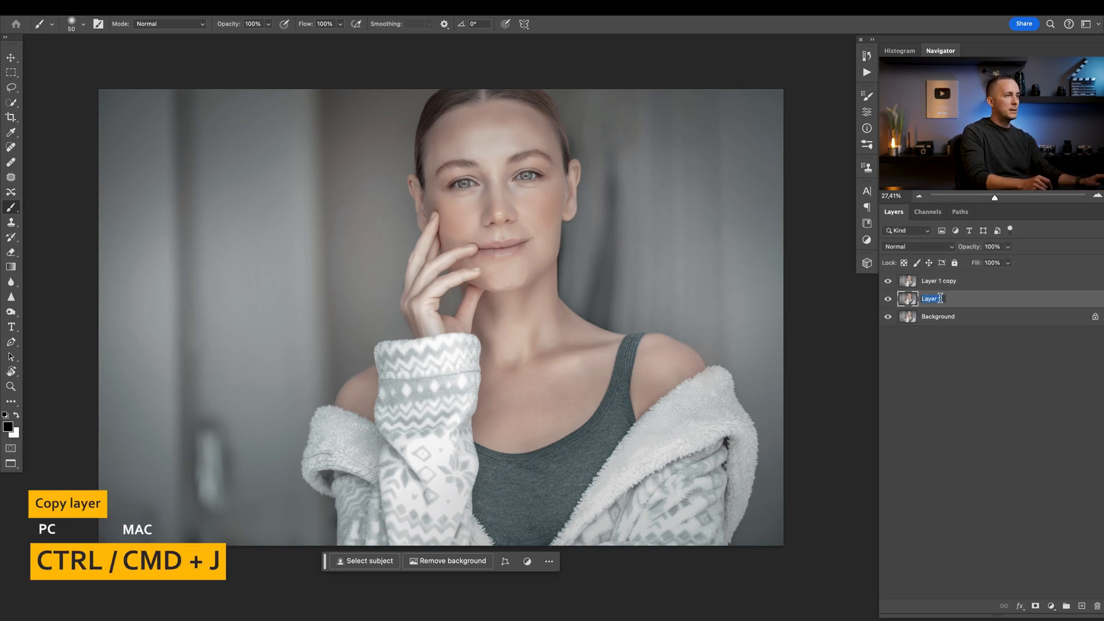
{"action": "type", "text": "BH"}
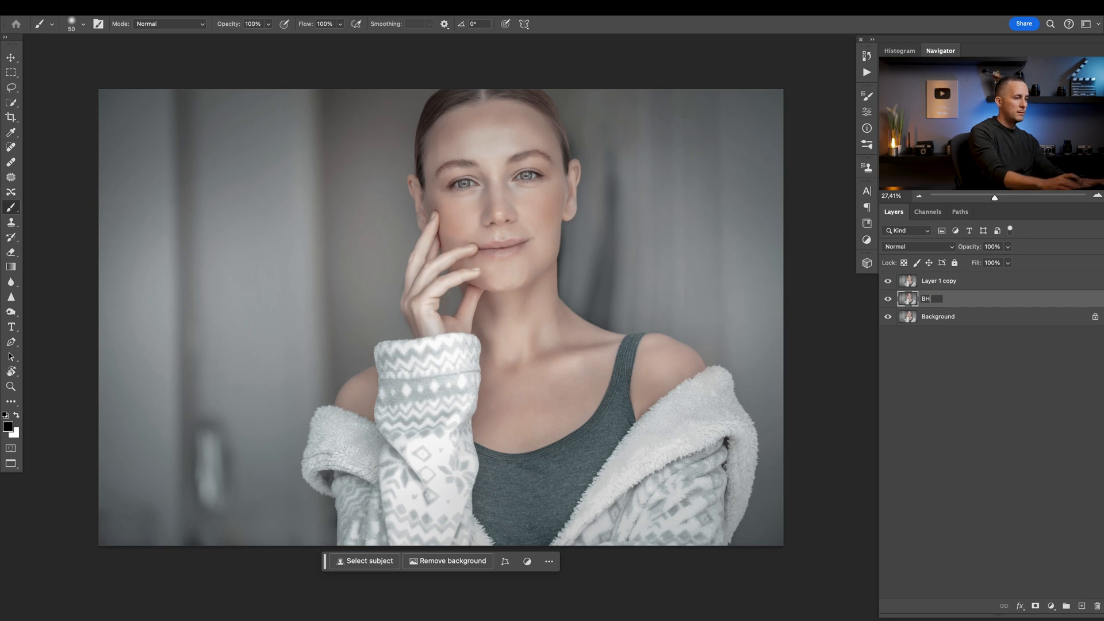
{"action": "key", "text": "BackSpace"}
{"action": "type", "text": "G"}
{"action": "key", "text": "Return"}
{"action": "double_click", "coordinate": [938, 281]}
{"action": "type", "text": "FG"}
{"action": "key", "text": "Return"}
Convert both the BG and FG layers into smart objects.
{"action": "right_click", "coordinate": [964, 303]}
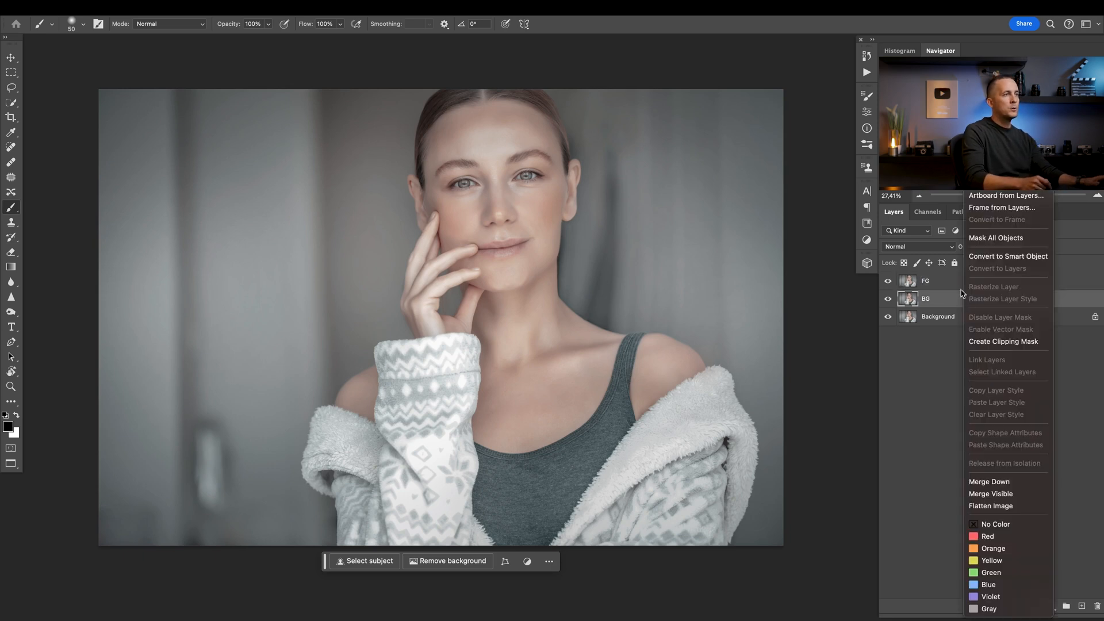
{"action": "left_click", "coordinate": [1001, 256]}
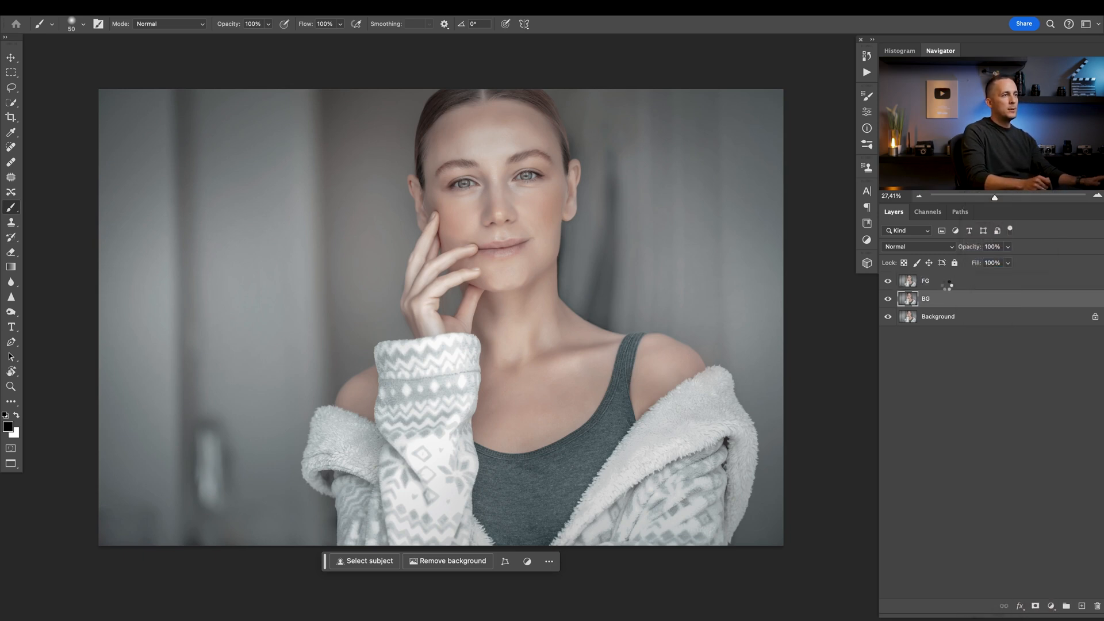
{"action": "right_click", "coordinate": [949, 284]}
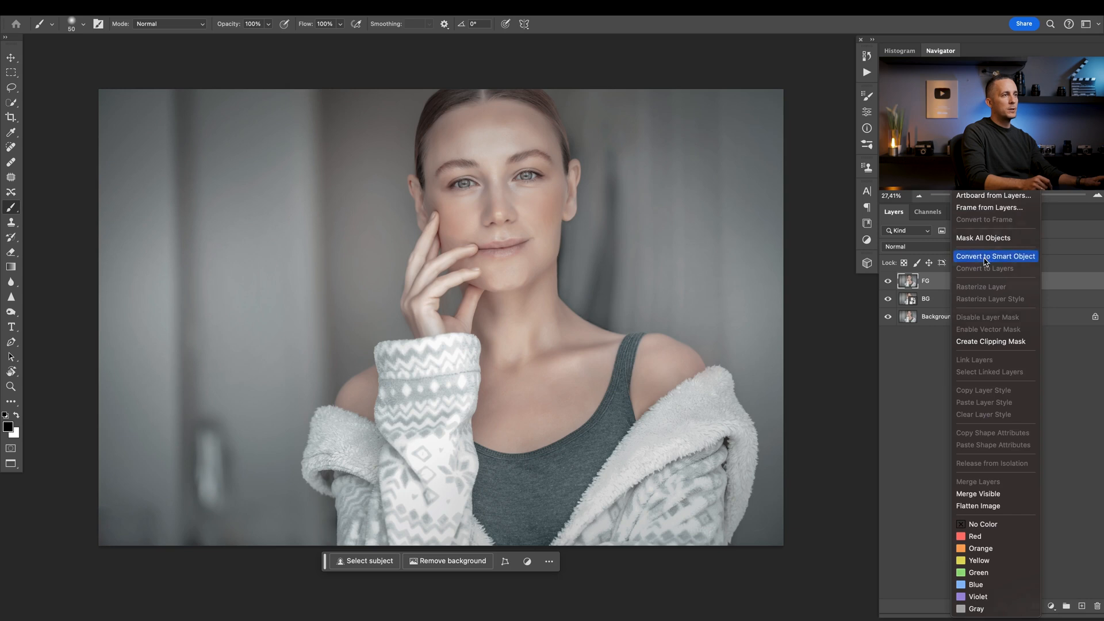
{"action": "left_click", "coordinate": [997, 257]}
Select the woman with Select Subject, check it in Quick Mask, and add it as a layer mask.
{"action": "left_click", "coordinate": [944, 301]}
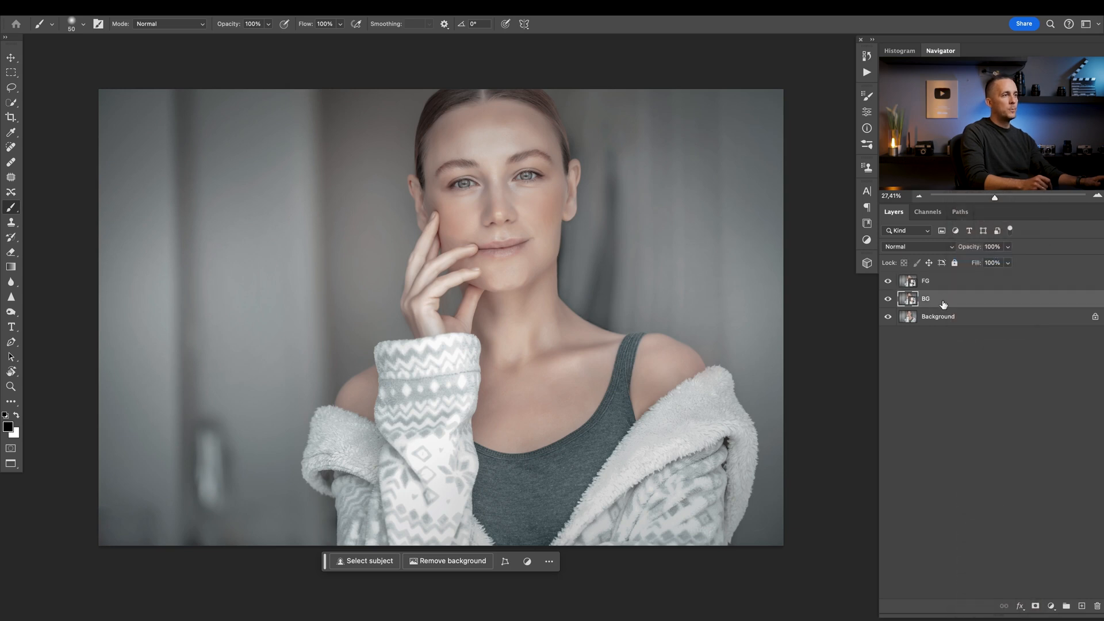
{"action": "left_click", "coordinate": [366, 561]}
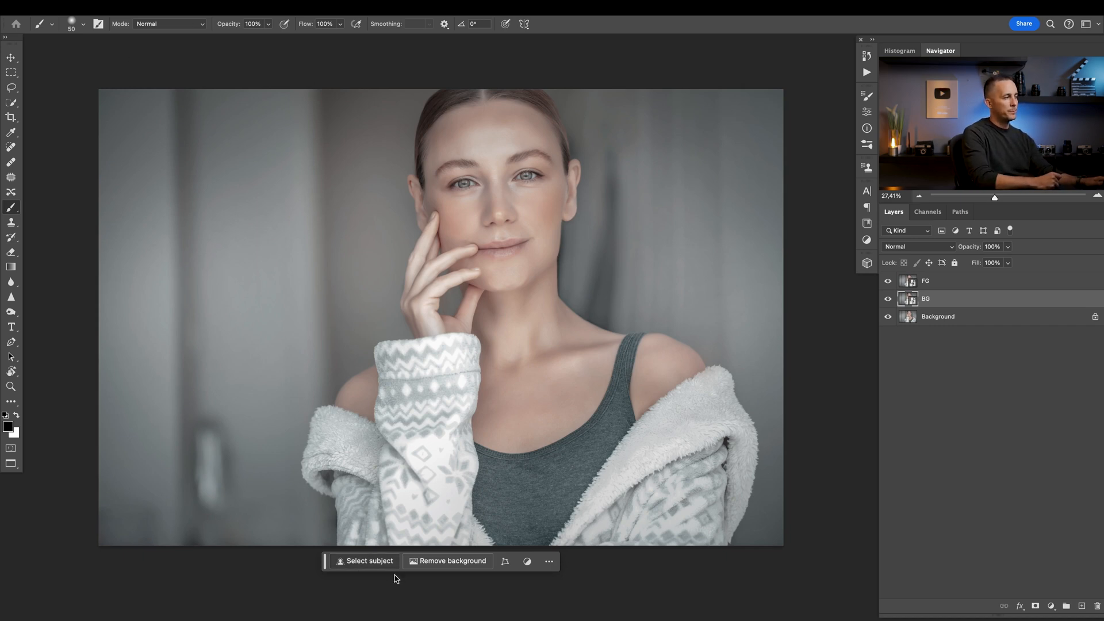
{"action": "key", "text": "q"}
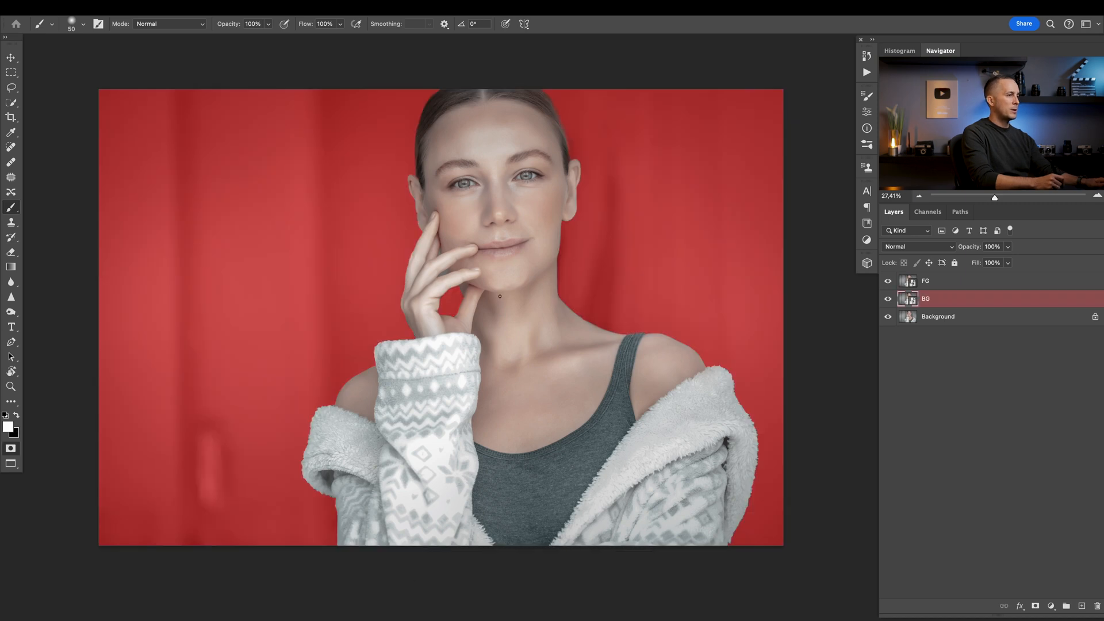
{"action": "key", "text": "q"}
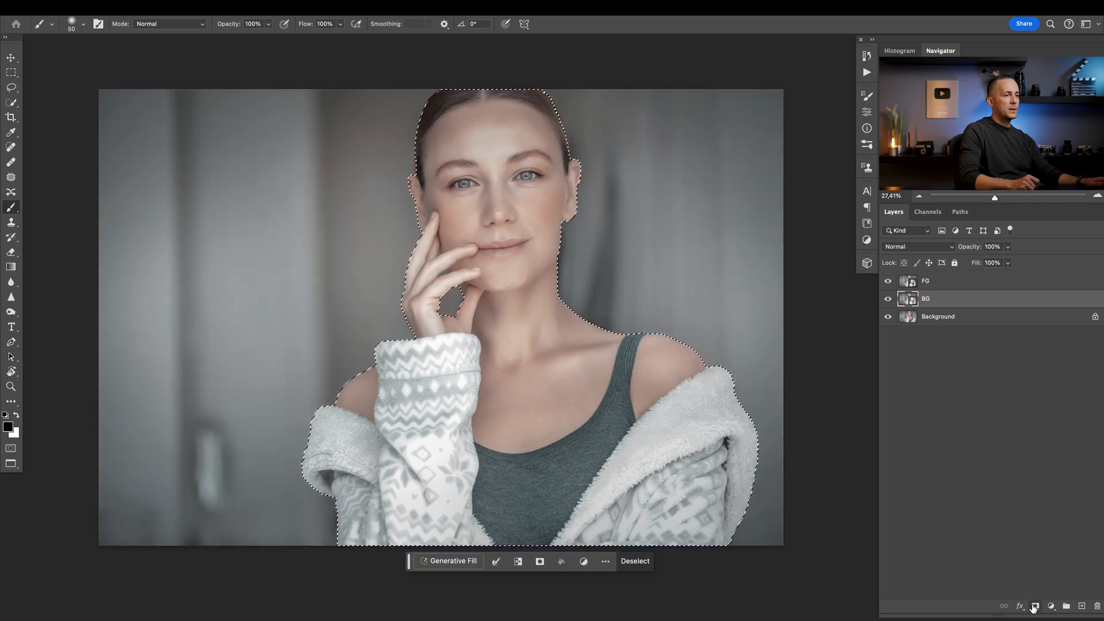
{"action": "left_click", "coordinate": [1035, 607]}
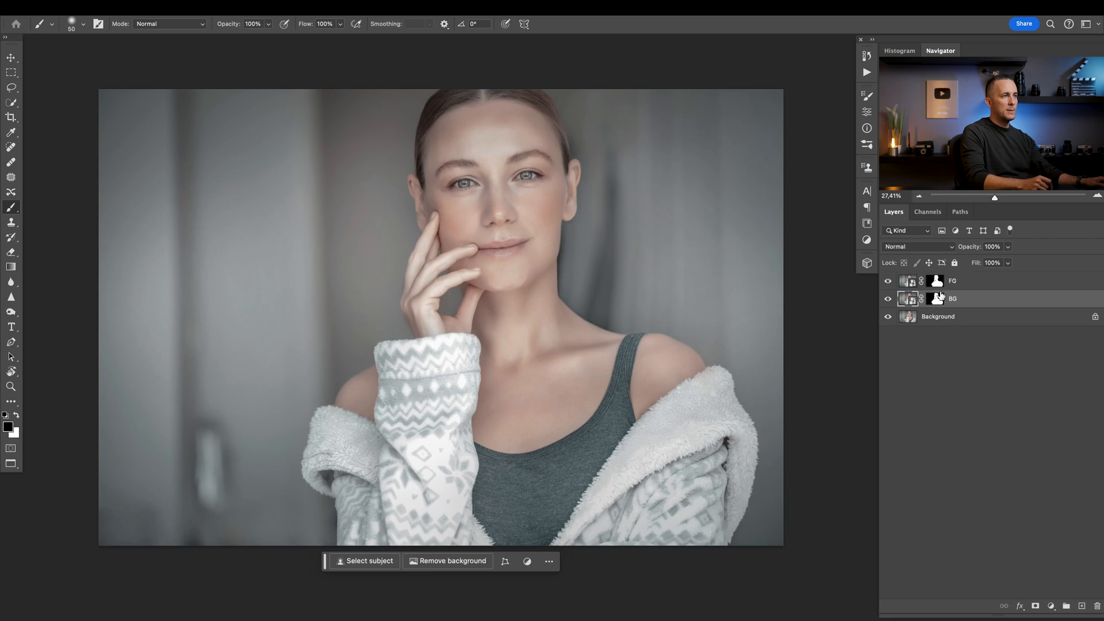
Invert BG's mask with Ctrl+I so it covers only the background, then target its image.
{"action": "left_click", "coordinate": [938, 298]}
{"action": "key", "text": "ctrl+i"}
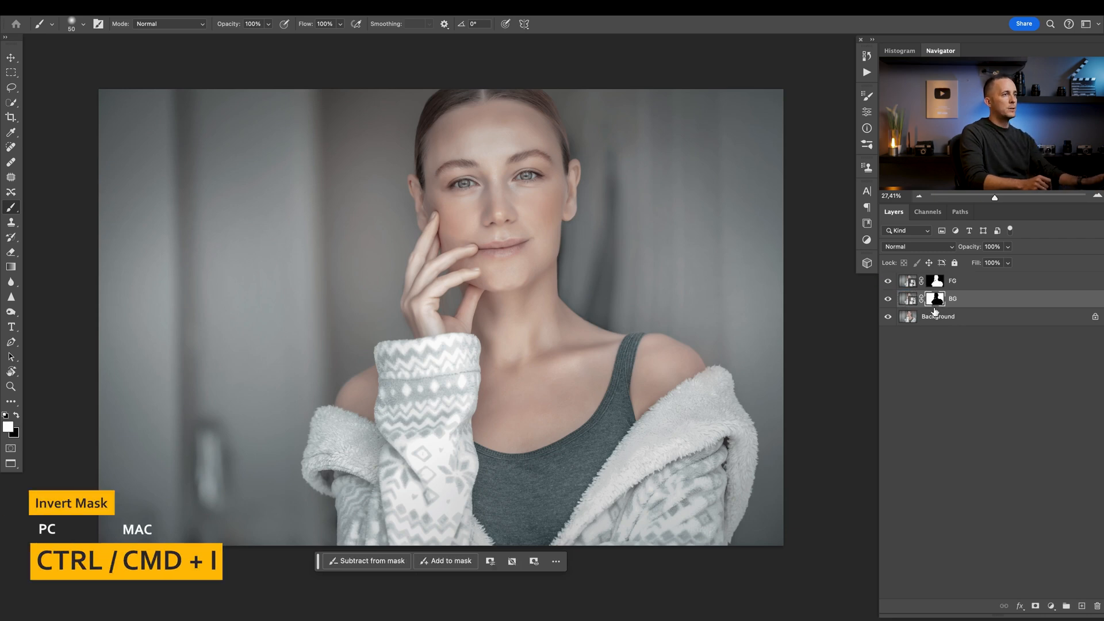
{"action": "left_click", "coordinate": [911, 299]}
Grade BG in Camera Raw Basic: Temperature -6, Exposure -0.45, Contrast -11, Saturation -2.
{"action": "left_click", "coordinate": [290, 11]}
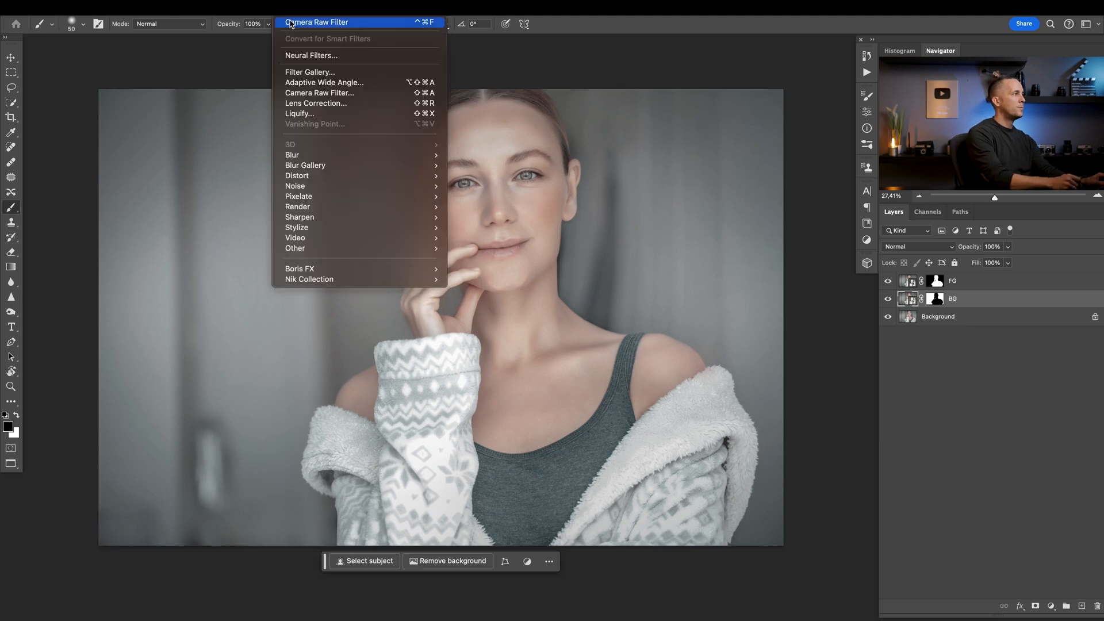
{"action": "left_click", "coordinate": [317, 92]}
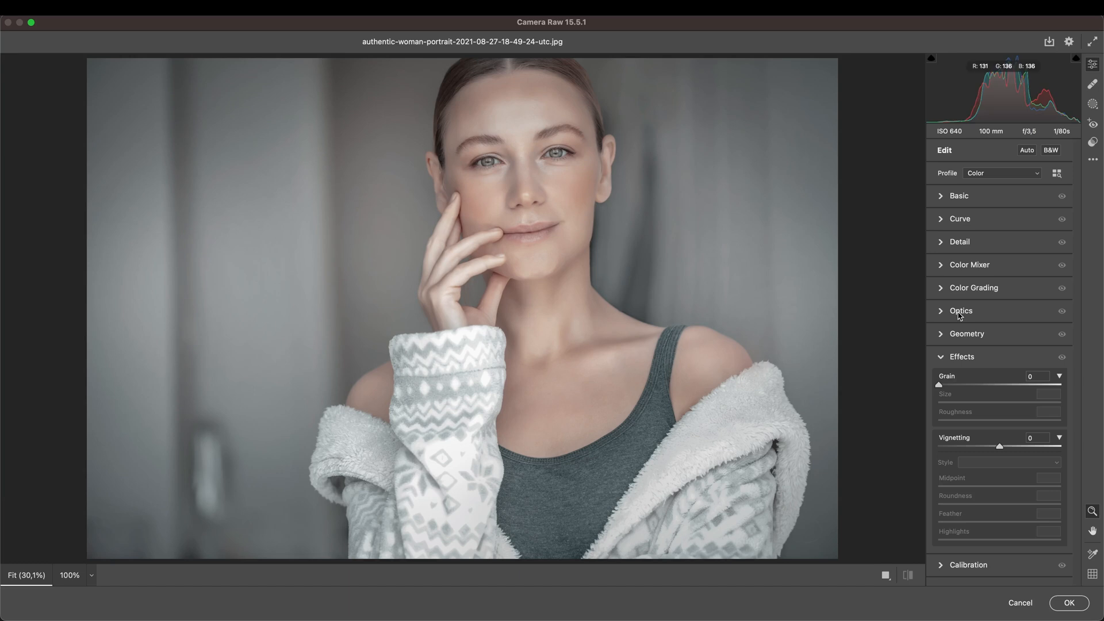
{"action": "left_click", "coordinate": [960, 195]}
{"action": "left_click_drag", "start_coordinate": [999, 243], "coordinate": [999, 242]}
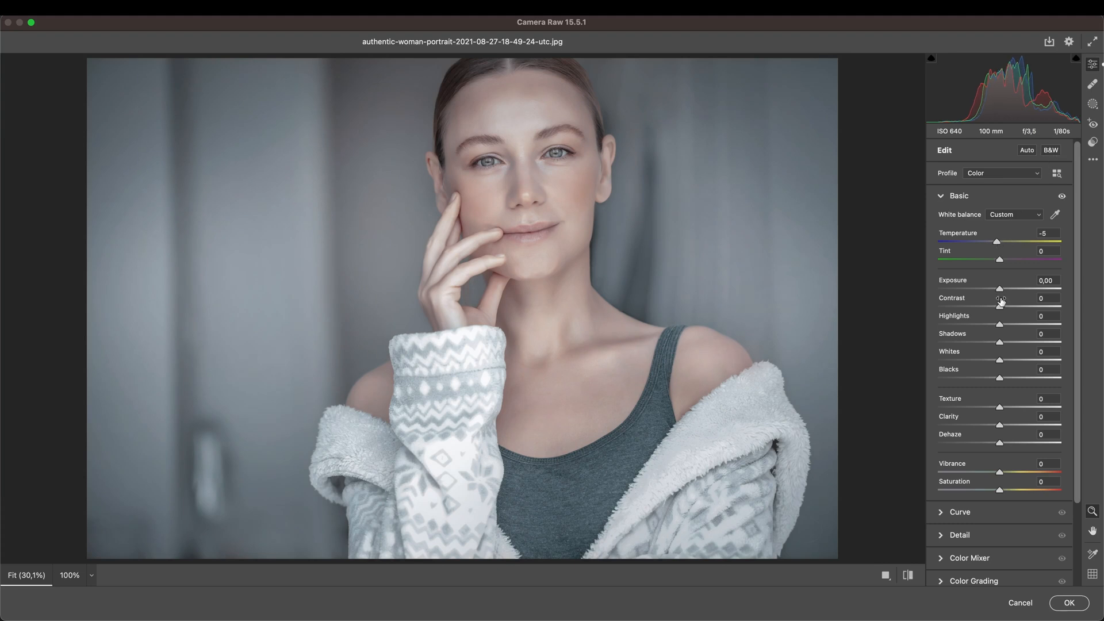
{"action": "left_click_drag", "start_coordinate": [1002, 289], "coordinate": [997, 289]}
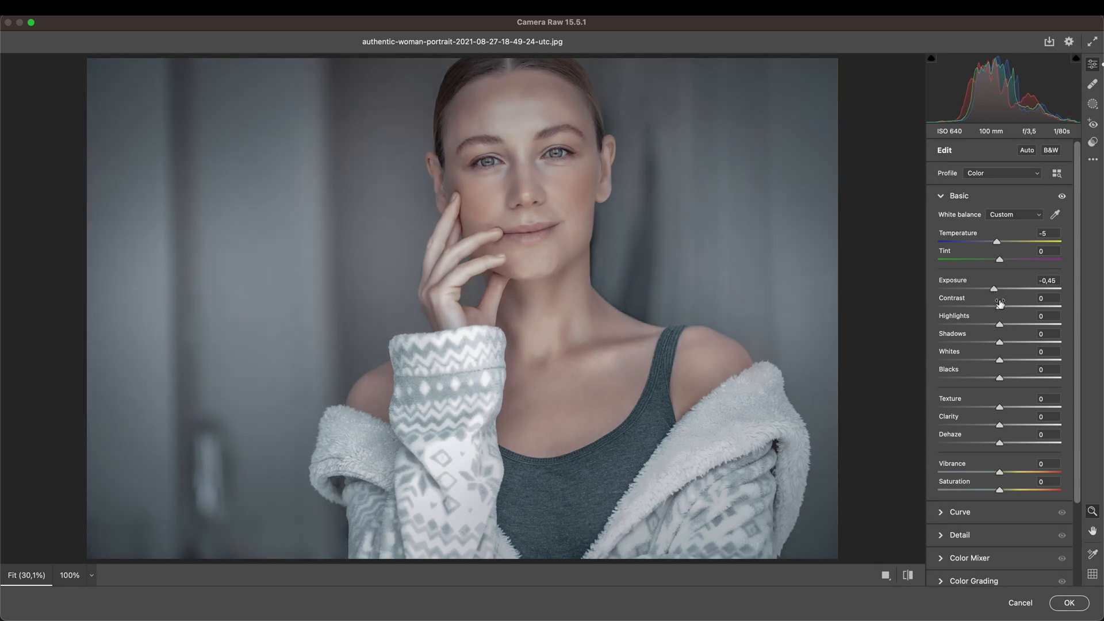
{"action": "left_click_drag", "start_coordinate": [999, 306], "coordinate": [993, 307]}
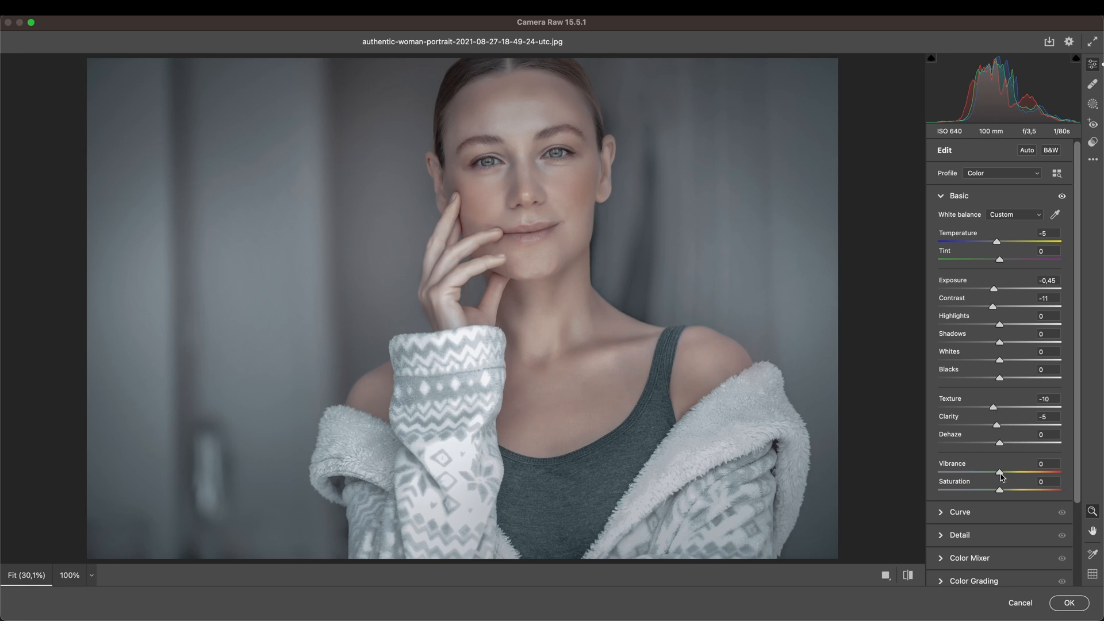
{"action": "left_click_drag", "start_coordinate": [1001, 490], "coordinate": [999, 491]}
{"action": "left_click_drag", "start_coordinate": [998, 242], "coordinate": [997, 242]}
Compare the graded background with the original and glance at the masking options.
{"action": "key", "text": "backslash"}
{"action": "key", "text": "backslash"}
{"action": "key", "text": "backslash"}
{"action": "key", "text": "backslash"}
{"action": "key", "text": "backslash"}
{"action": "key", "text": "backslash"}
{"action": "key", "text": "backslash"}
{"action": "key", "text": "backslash"}
{"action": "key", "text": "backslash"}
{"action": "key", "text": "backslash"}
{"action": "left_click", "coordinate": [1093, 110]}
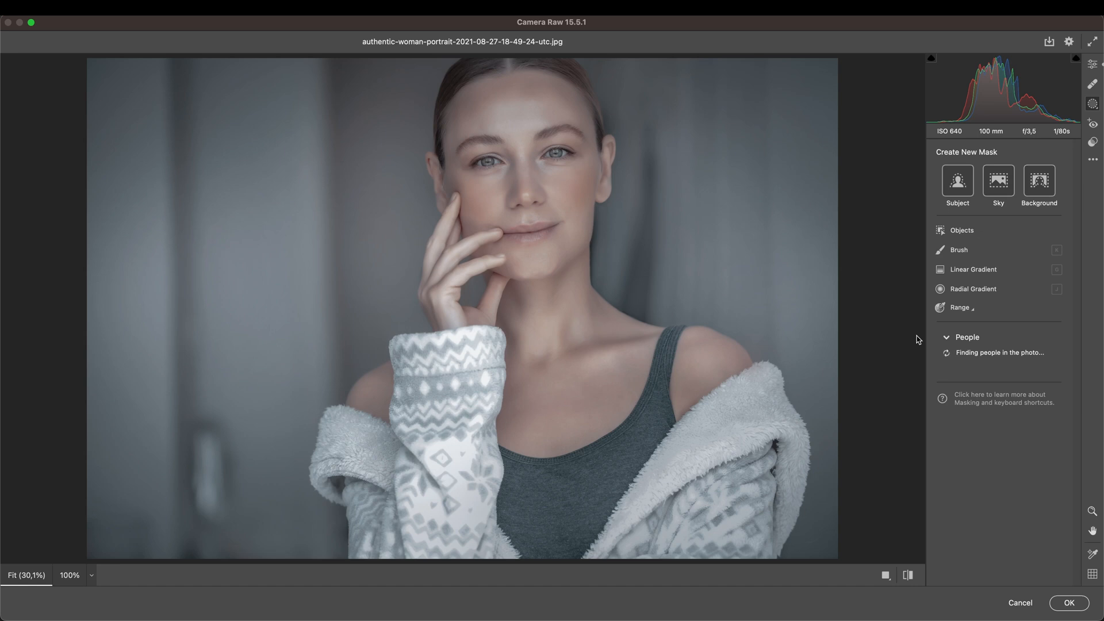
{"action": "left_click", "coordinate": [1093, 64]}
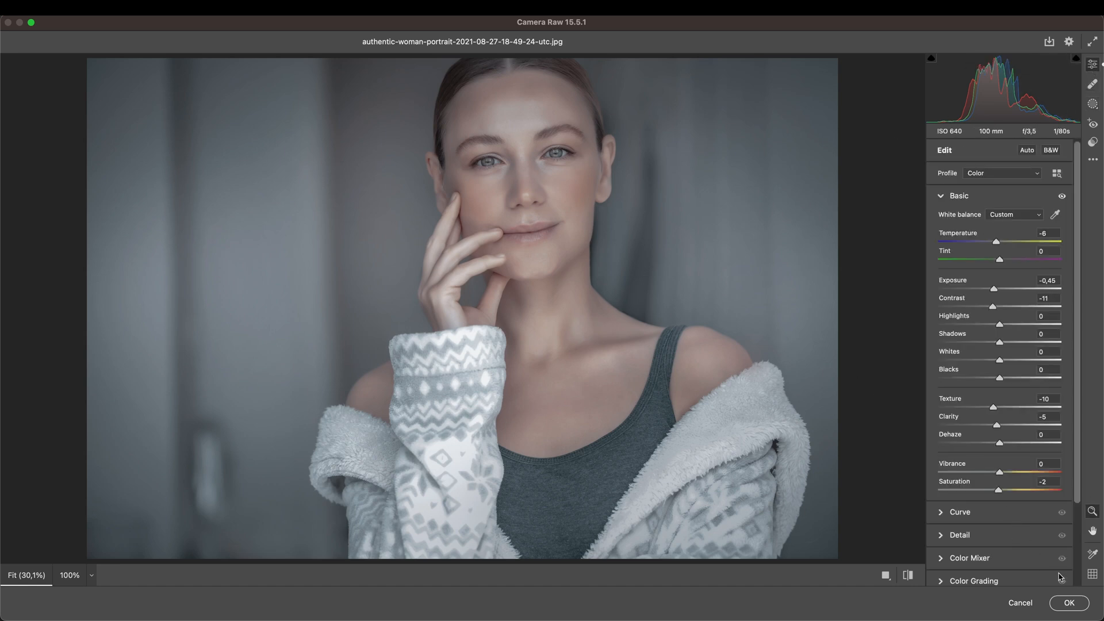
{"action": "scroll", "coordinate": [1082, 483], "scroll_direction": "down", "scroll_amount": 5}
In Effects add Vignetting -12 with Feather 84 and apply the filter to BG.
{"action": "left_click", "coordinate": [971, 553]}
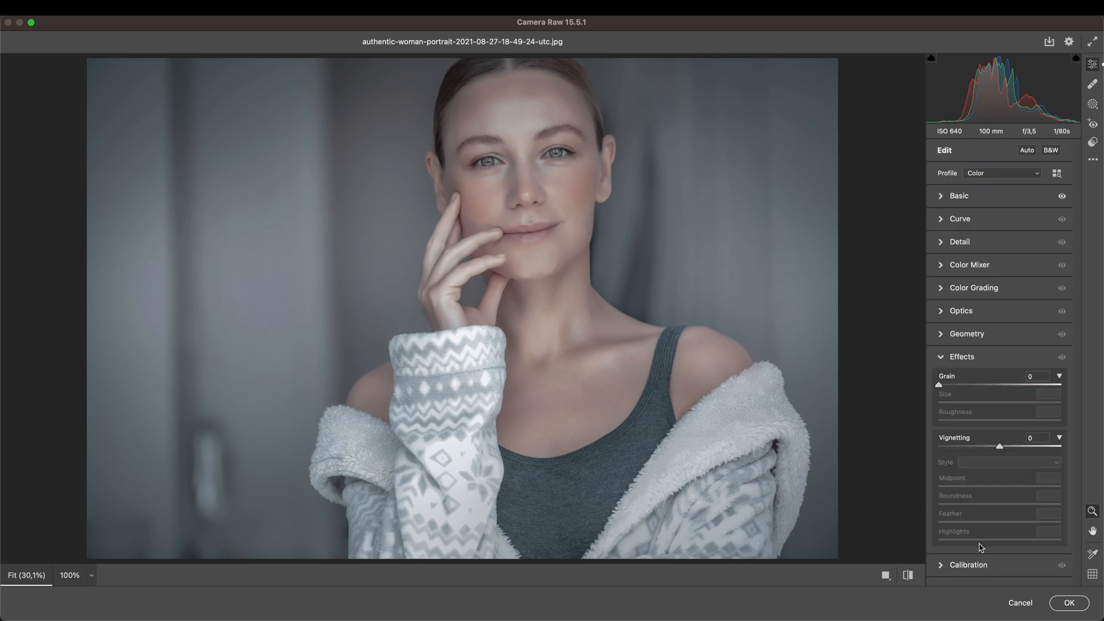
{"action": "left_click_drag", "start_coordinate": [1000, 446], "coordinate": [993, 448]}
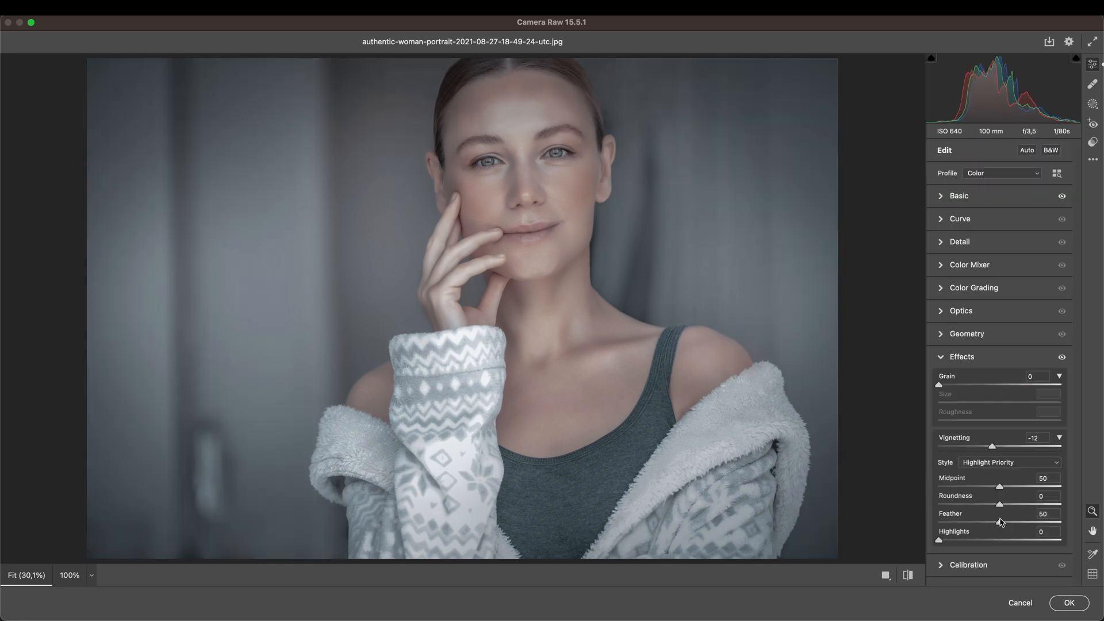
{"action": "left_click_drag", "start_coordinate": [1001, 521], "coordinate": [1043, 521]}
{"action": "left_click", "coordinate": [1069, 602]}
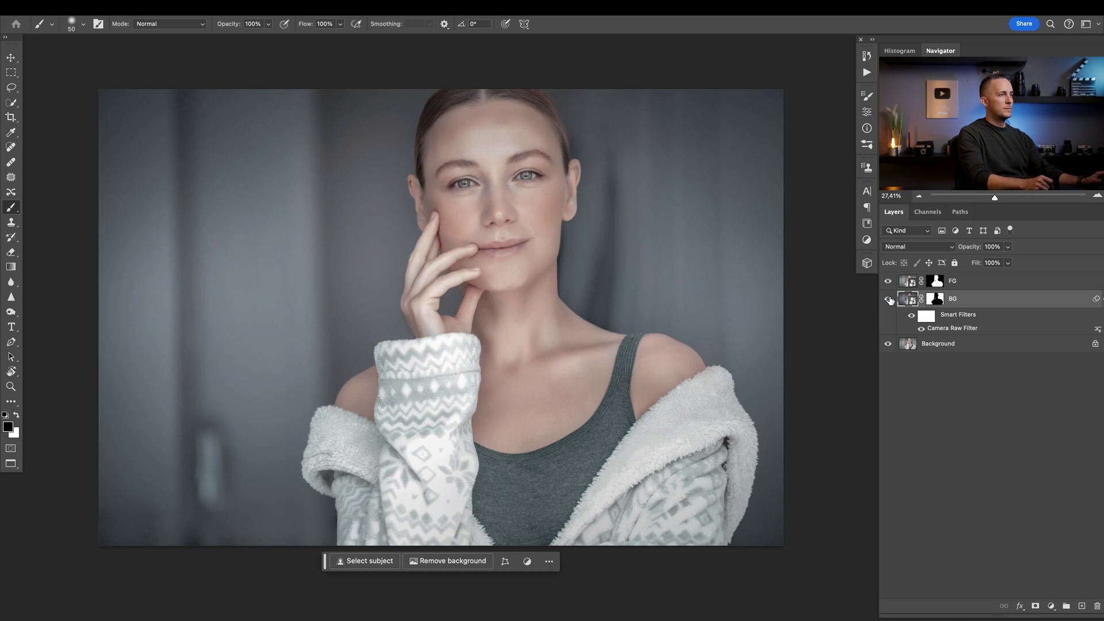
Toggle BG's visibility to compare the graded background, then make FG active.
{"action": "left_click", "coordinate": [890, 298]}
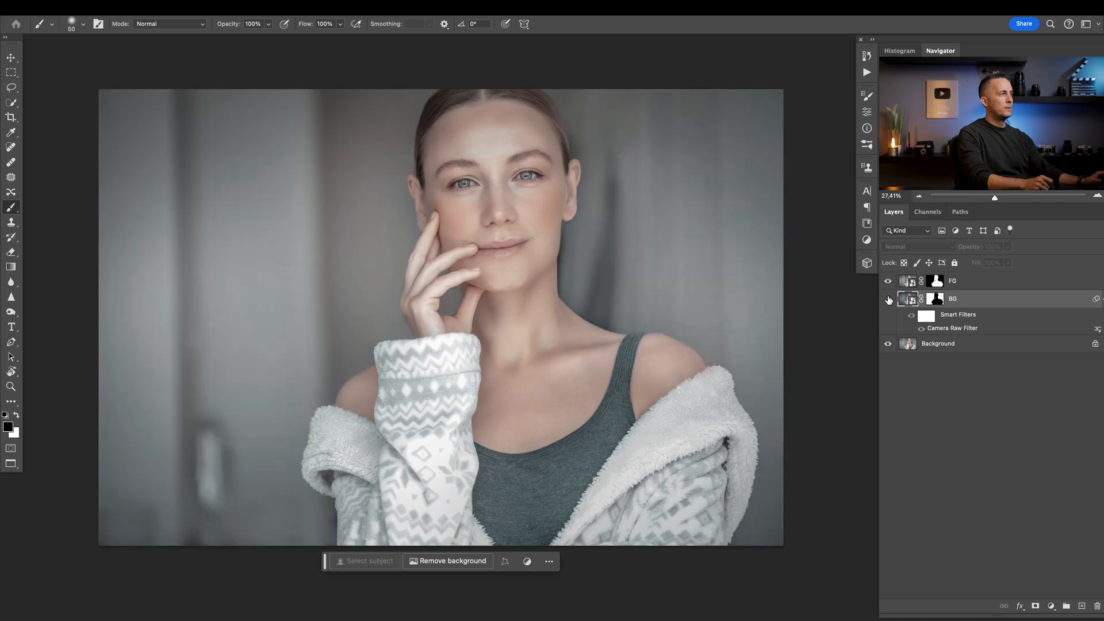
{"action": "left_click", "coordinate": [889, 298]}
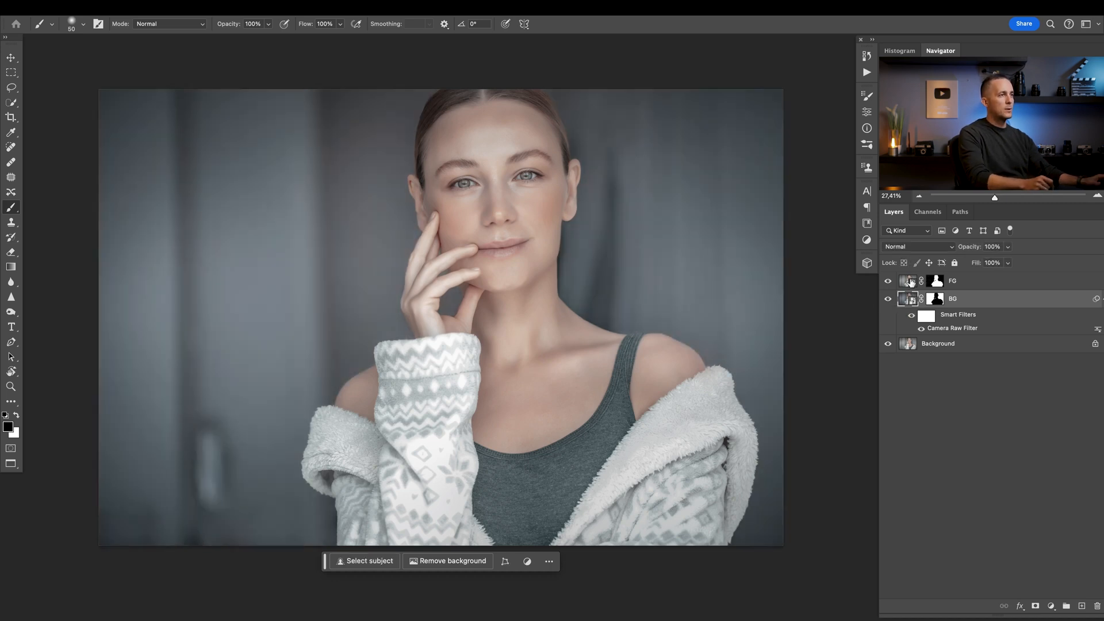
{"action": "left_click", "coordinate": [911, 282]}
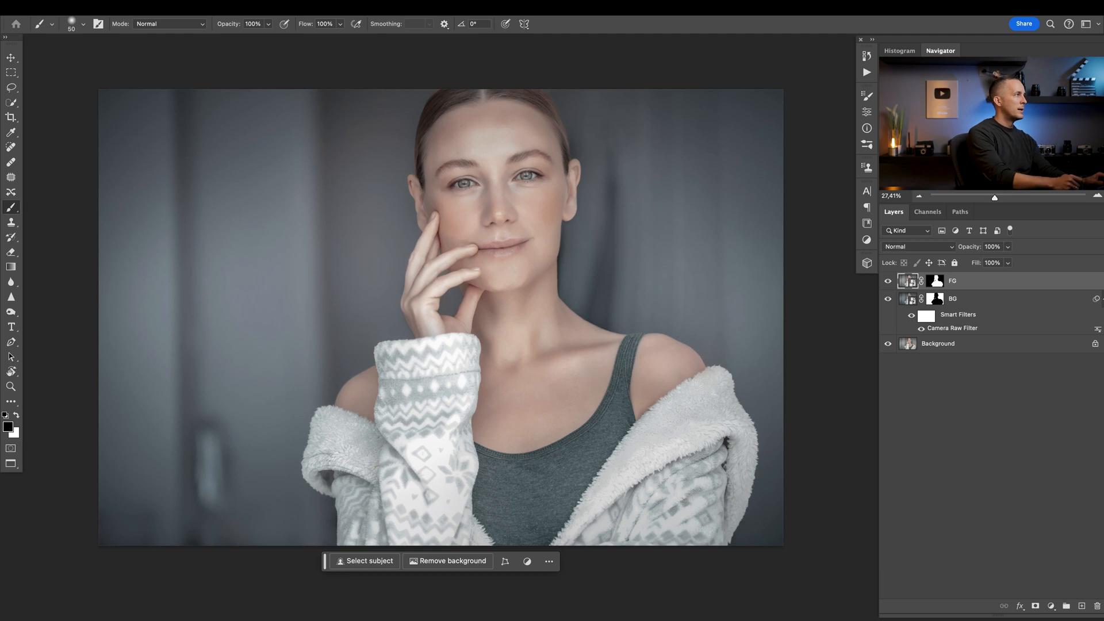
Open Camera Raw on FG and in Basic set Temperature +2 and Contrast +32.
{"action": "left_click", "coordinate": [289, 8]}
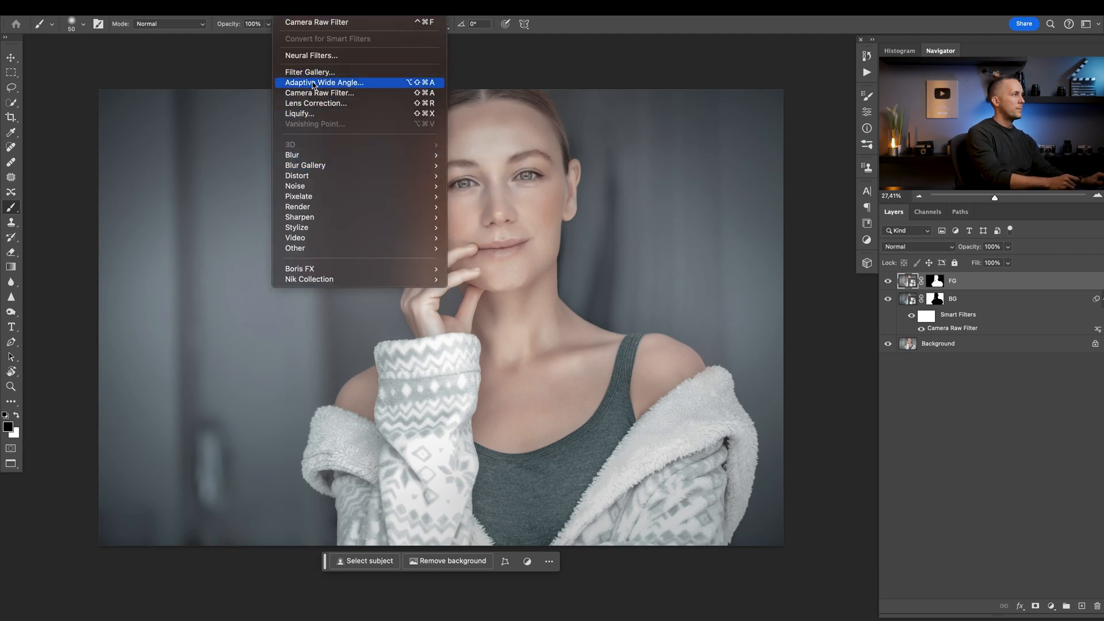
{"action": "left_click", "coordinate": [317, 92]}
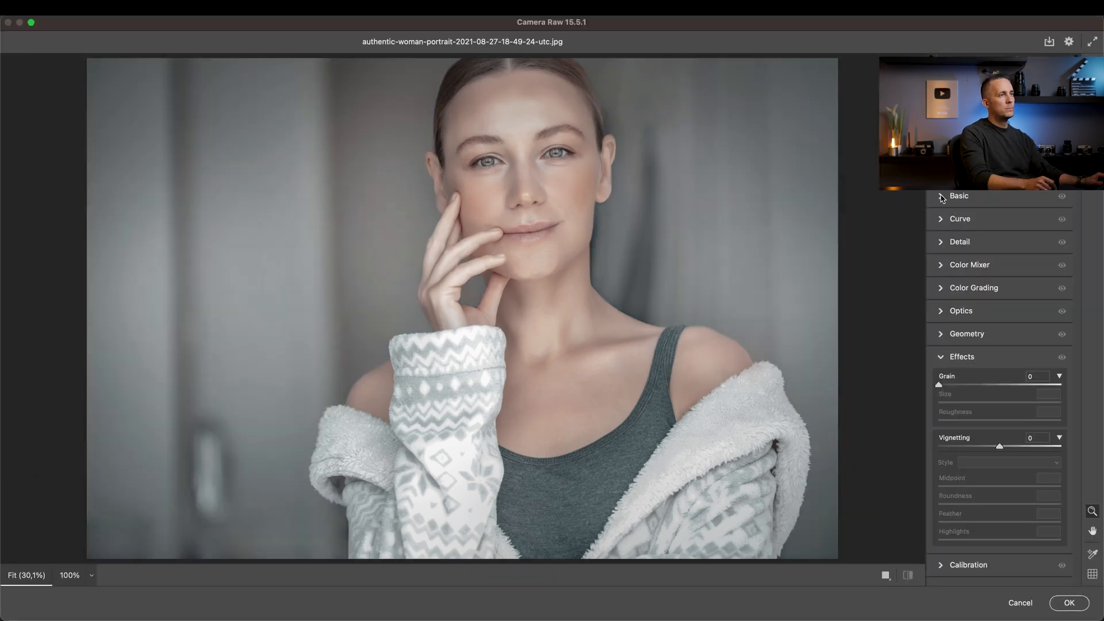
{"action": "left_click", "coordinate": [941, 197]}
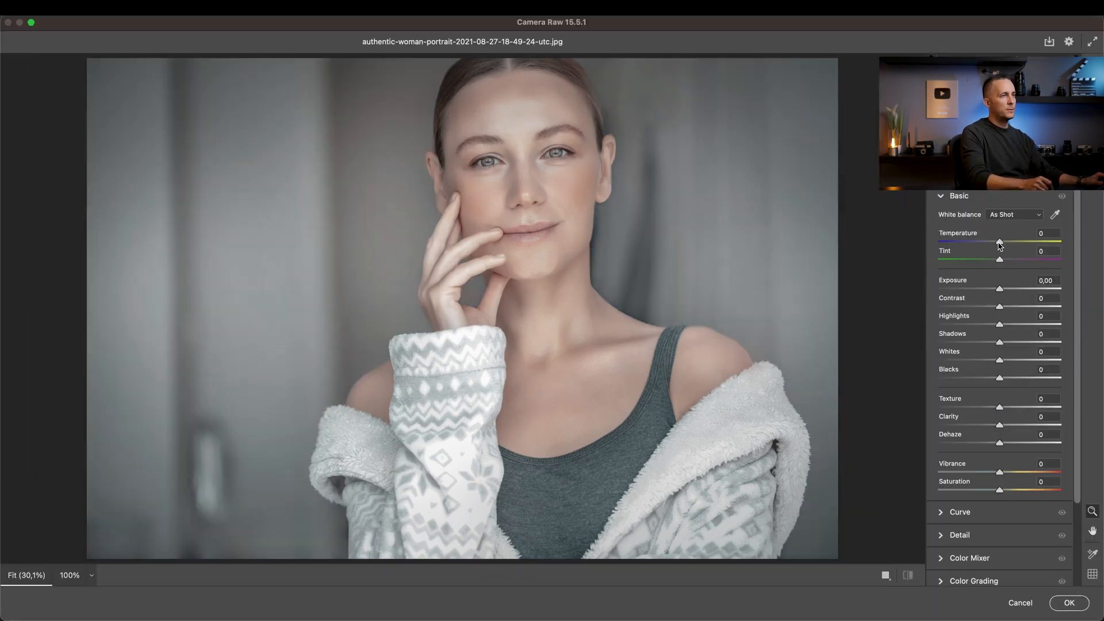
{"action": "left_click_drag", "start_coordinate": [1001, 243], "coordinate": [1003, 242]}
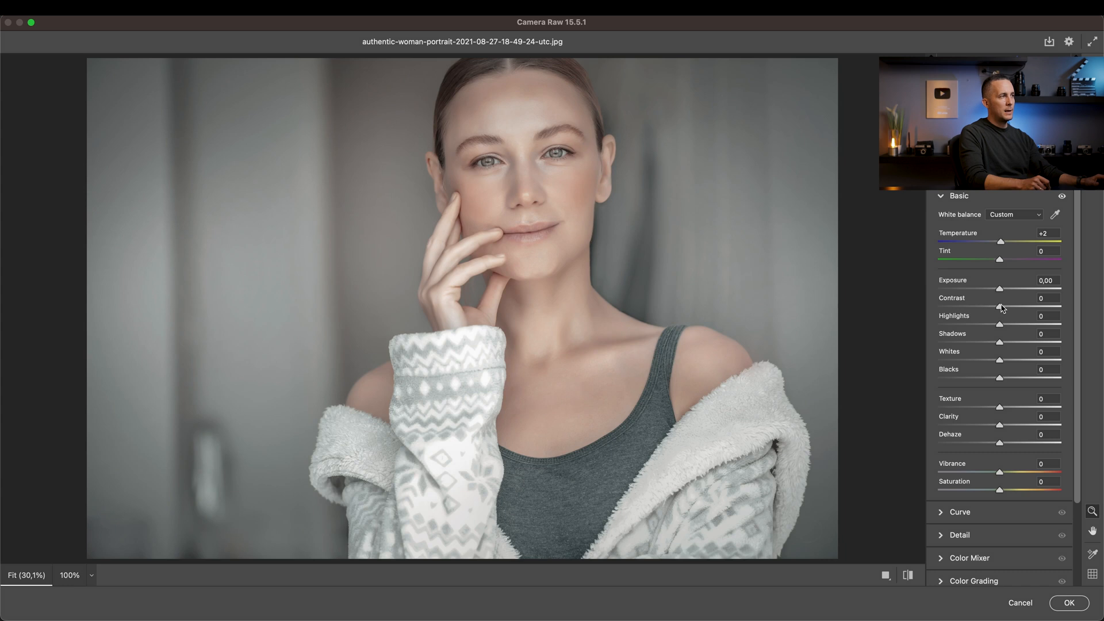
{"action": "left_click_drag", "start_coordinate": [1002, 306], "coordinate": [1022, 309]}
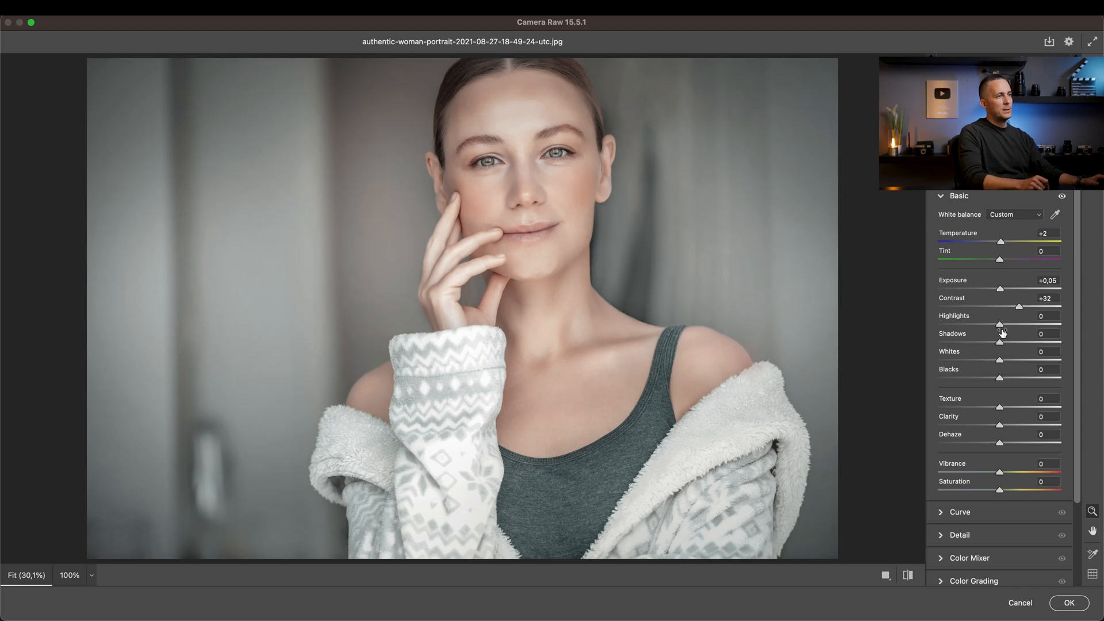
Lift Shadows +15, add Texture +4 and Vibrance +18, then preview against the original.
{"action": "mouse_move", "coordinate": [999, 343]}
{"action": "left_mouse_down"}
{"action": "mouse_move", "coordinate": [1013, 343]}
{"action": "mouse_move", "coordinate": [981, 326]}
{"action": "left_mouse_up"}
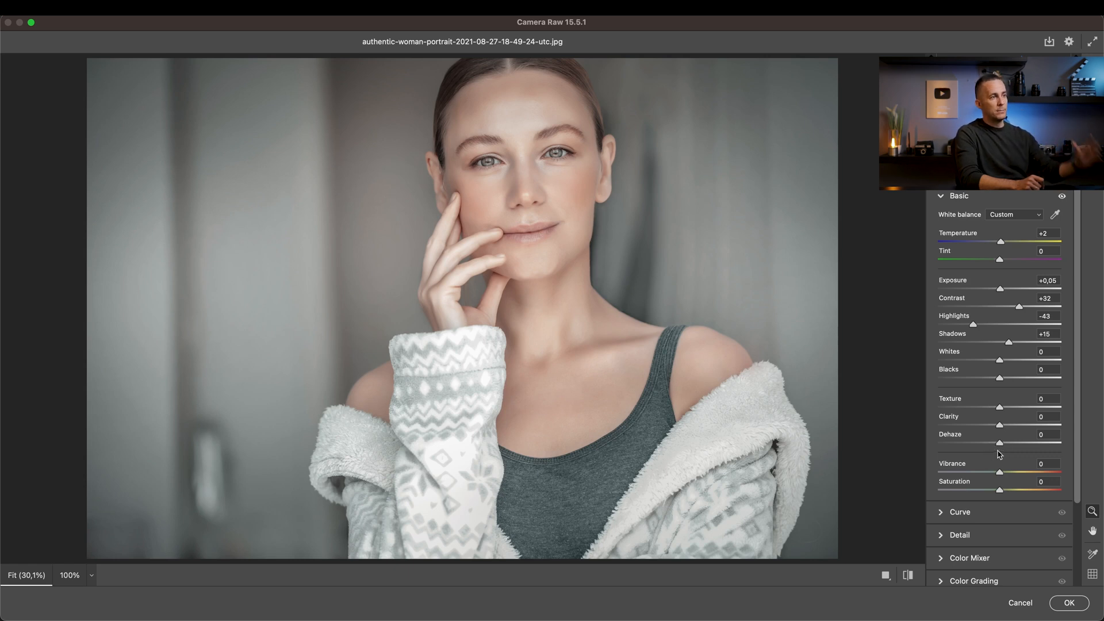
{"action": "left_click_drag", "start_coordinate": [1001, 407], "coordinate": [1004, 407]}
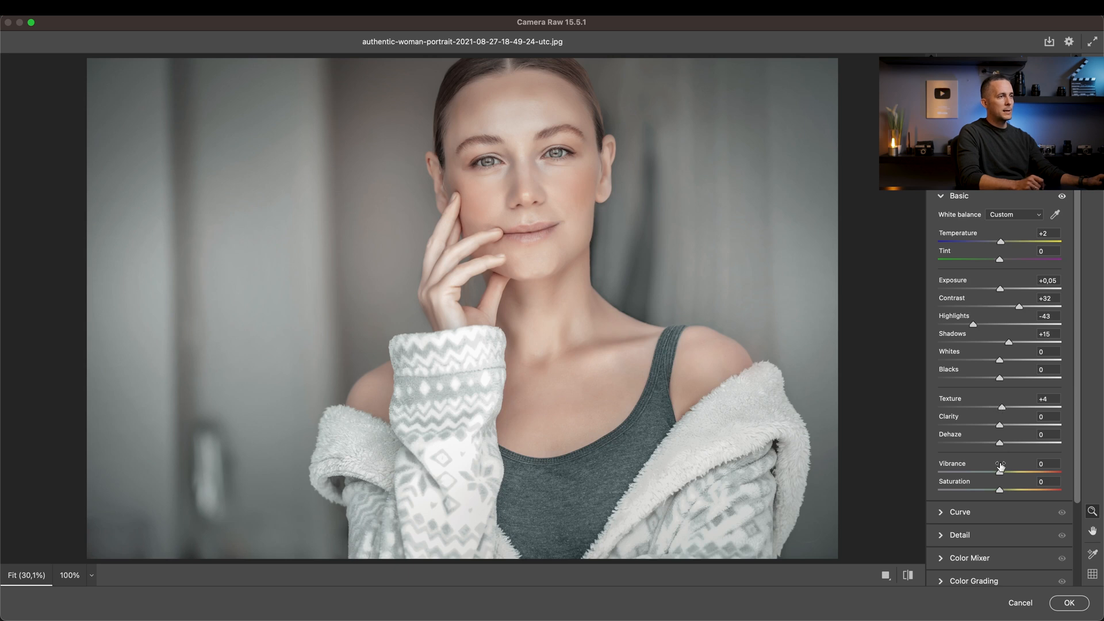
{"action": "left_click_drag", "start_coordinate": [1001, 474], "coordinate": [1006, 490]}
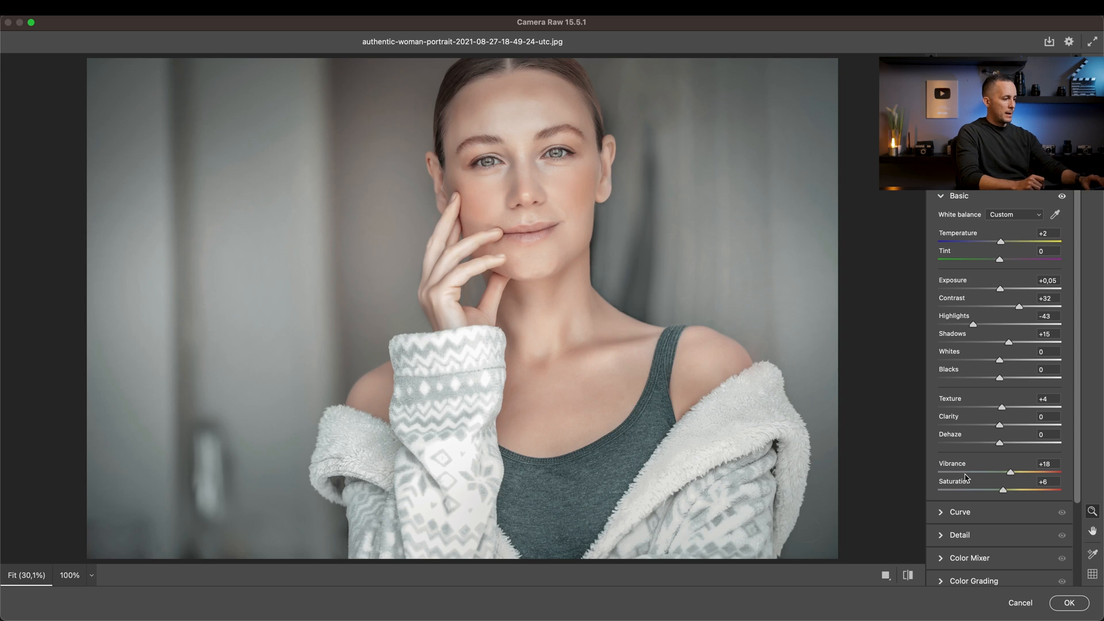
{"action": "key", "text": "backslash"}
{"action": "key", "text": "backslash"}
{"action": "key", "text": "backslash"}
{"action": "key", "text": "backslash"}
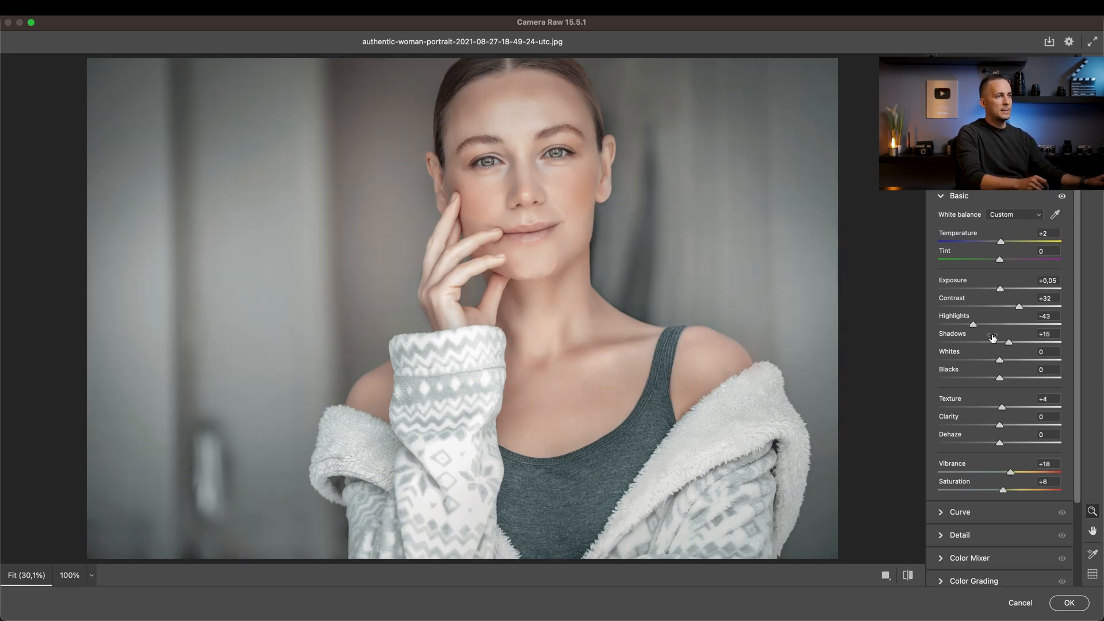
In Detail raise Sharpening to 91 with Masking 34 to sharpen only the subject's edges.
{"action": "left_click", "coordinate": [961, 534]}
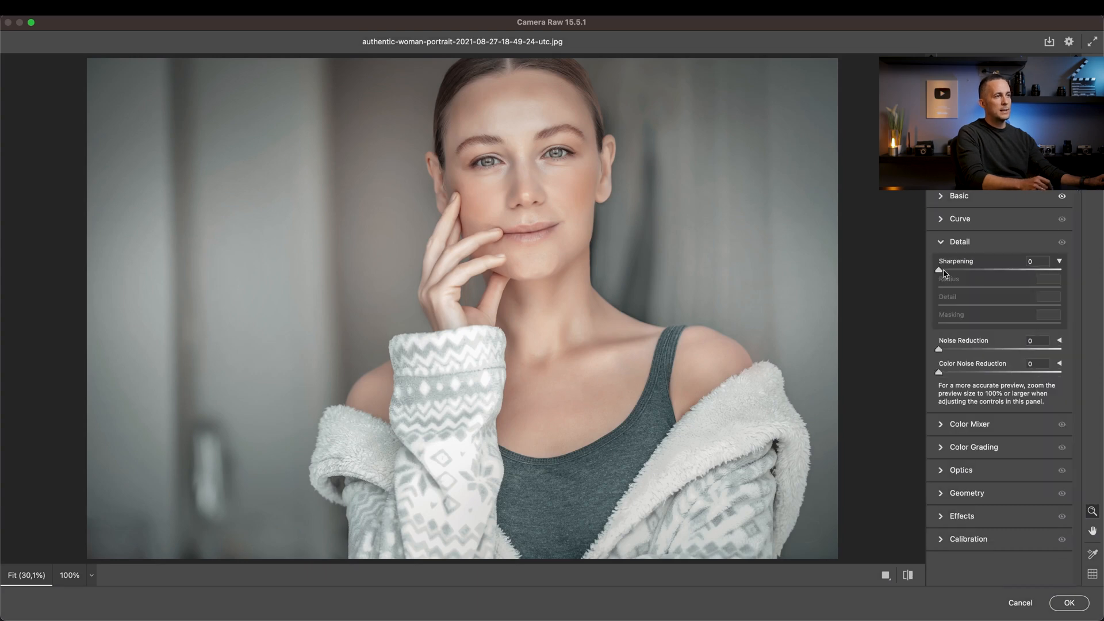
{"action": "left_click_drag", "start_coordinate": [938, 270], "coordinate": [964, 269]}
{"action": "left_click_drag", "start_coordinate": [939, 324], "coordinate": [981, 324]}
{"action": "mouse_move", "coordinate": [965, 270]}
{"action": "left_mouse_down"}
{"action": "mouse_move", "coordinate": [1013, 269]}
{"action": "mouse_move", "coordinate": [976, 270]}
{"action": "left_mouse_up"}
Push Basic Contrast to about +62 and apply the Camera Raw grade to FG.
{"action": "left_click", "coordinate": [962, 199]}
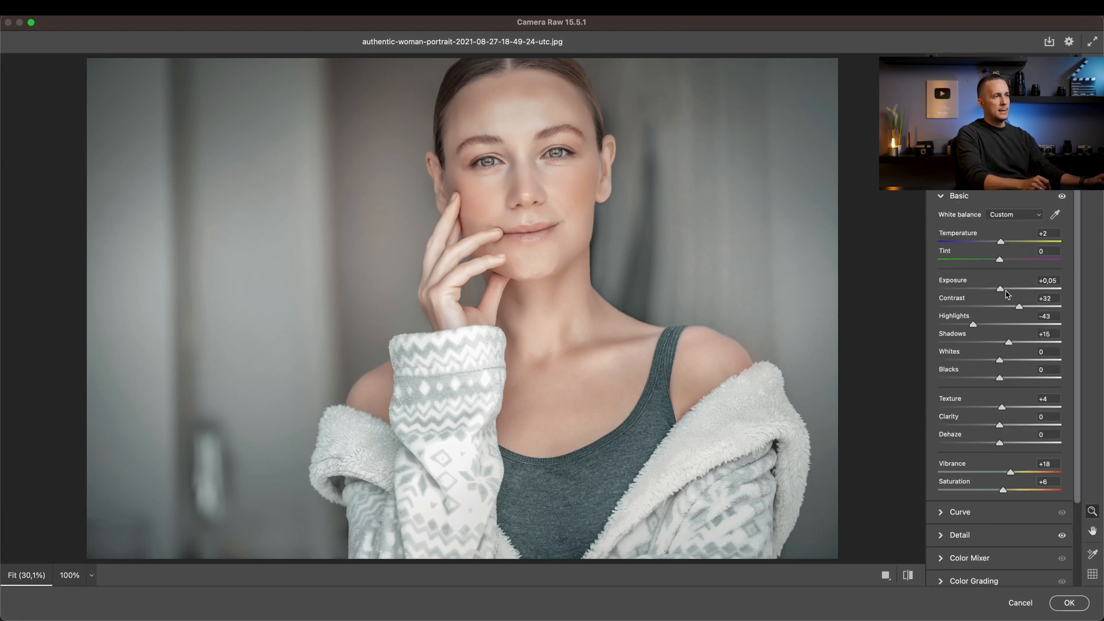
{"action": "left_click_drag", "start_coordinate": [1034, 308], "coordinate": [1039, 307]}
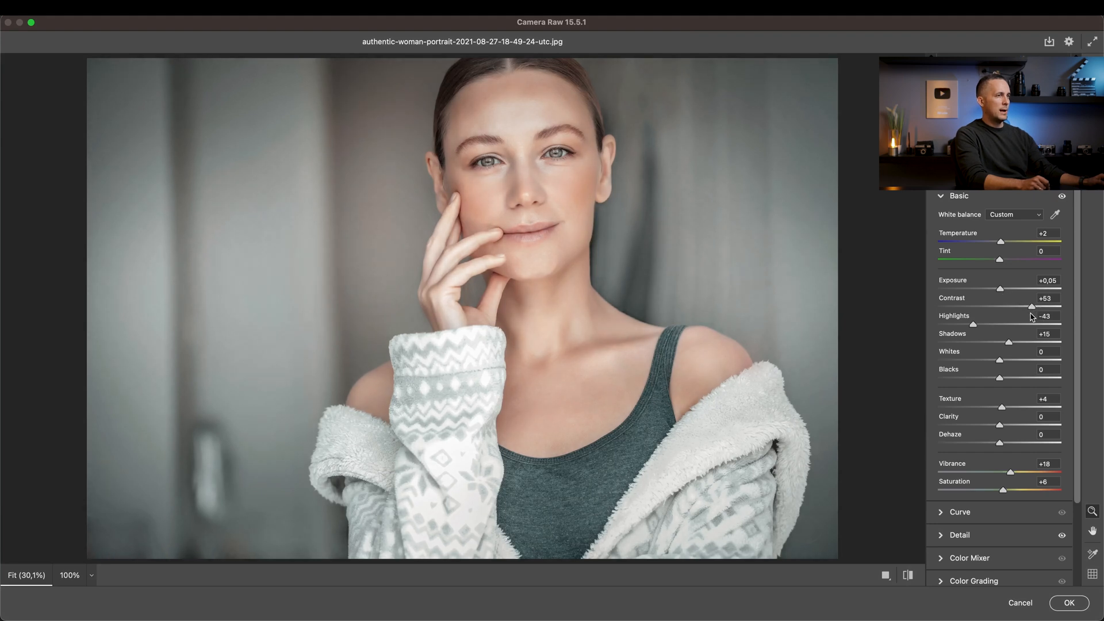
{"action": "left_click", "coordinate": [1068, 603]}
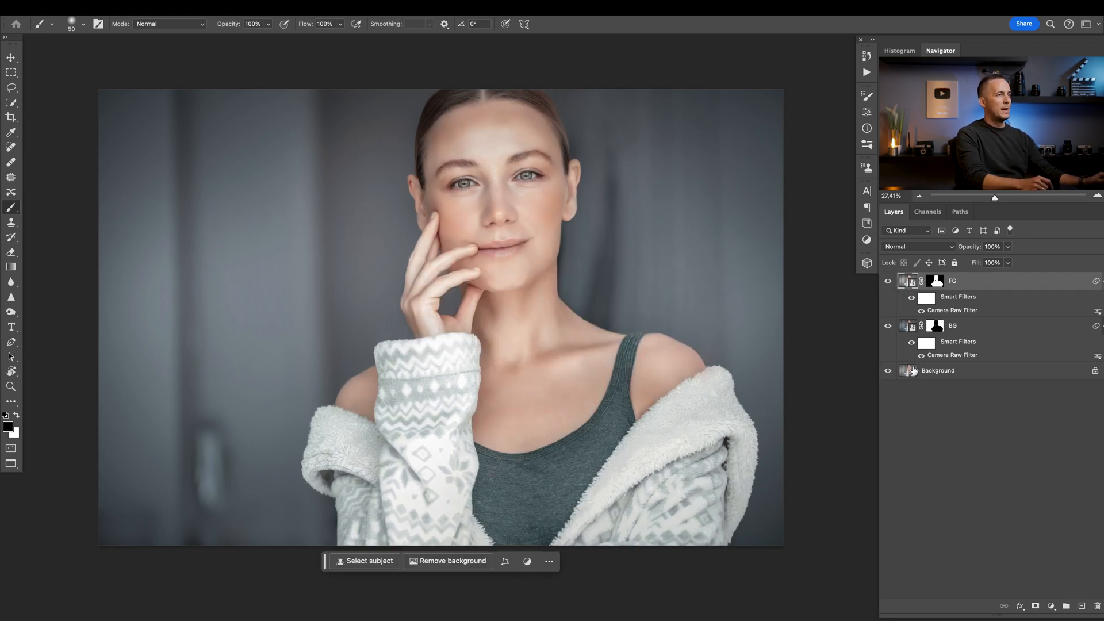
Toggle the FG and BG layers off and on twice to compare the graded portrait with the original.
{"action": "left_click", "coordinate": [893, 324]}
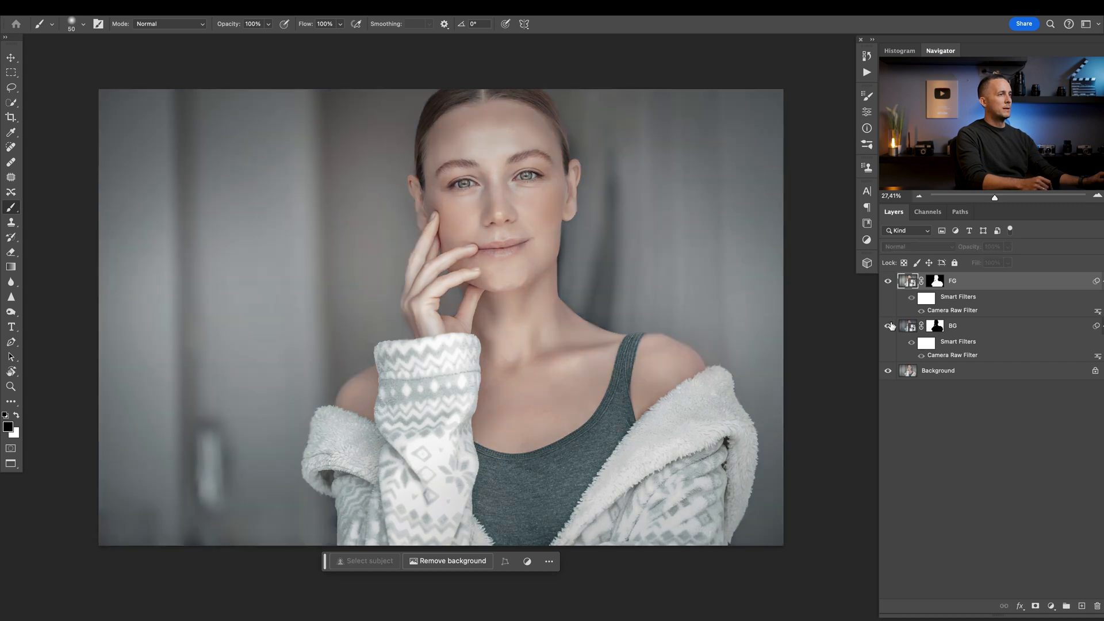
{"action": "left_click", "coordinate": [889, 280]}
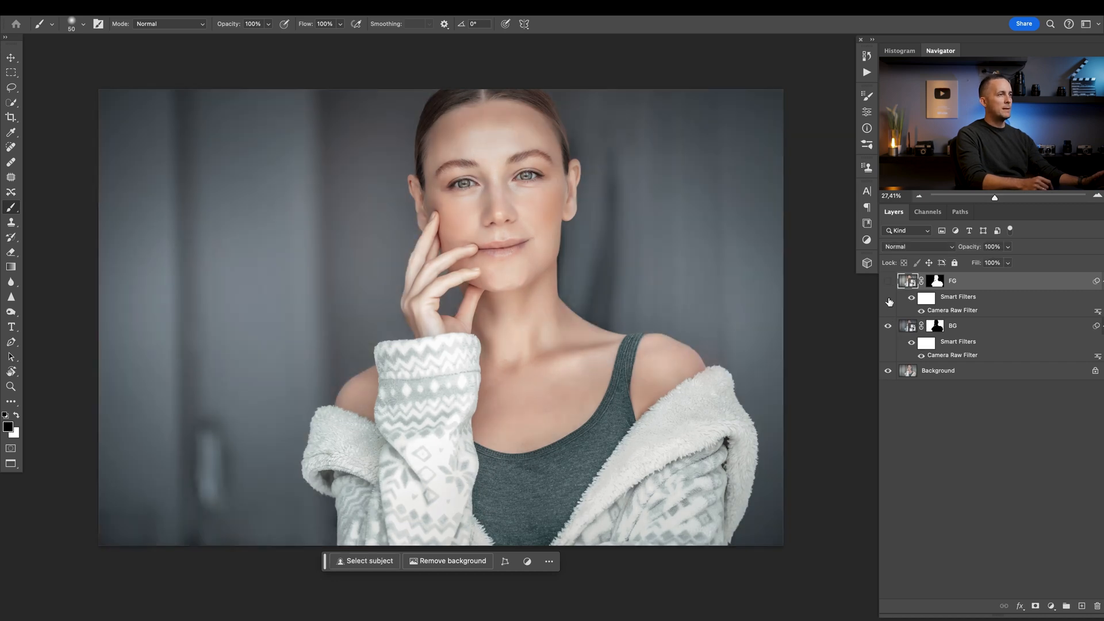
{"action": "left_click", "coordinate": [889, 326], "text": "alt"}
{"action": "left_click", "coordinate": [890, 328], "text": "alt"}
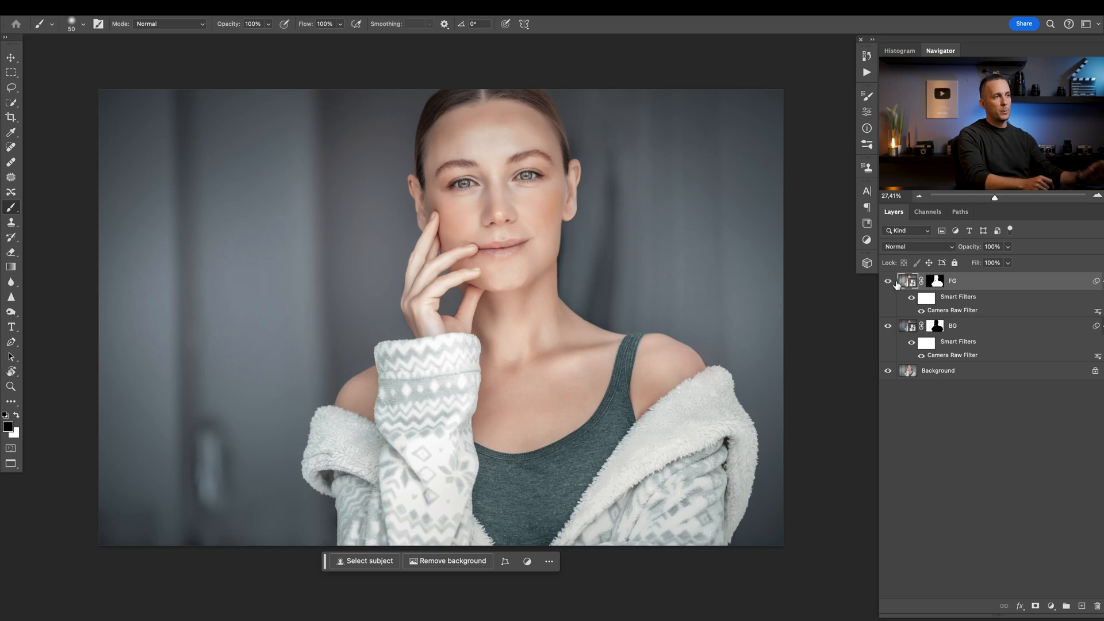
{"action": "left_click", "coordinate": [888, 280]}
{"action": "left_click", "coordinate": [888, 326]}
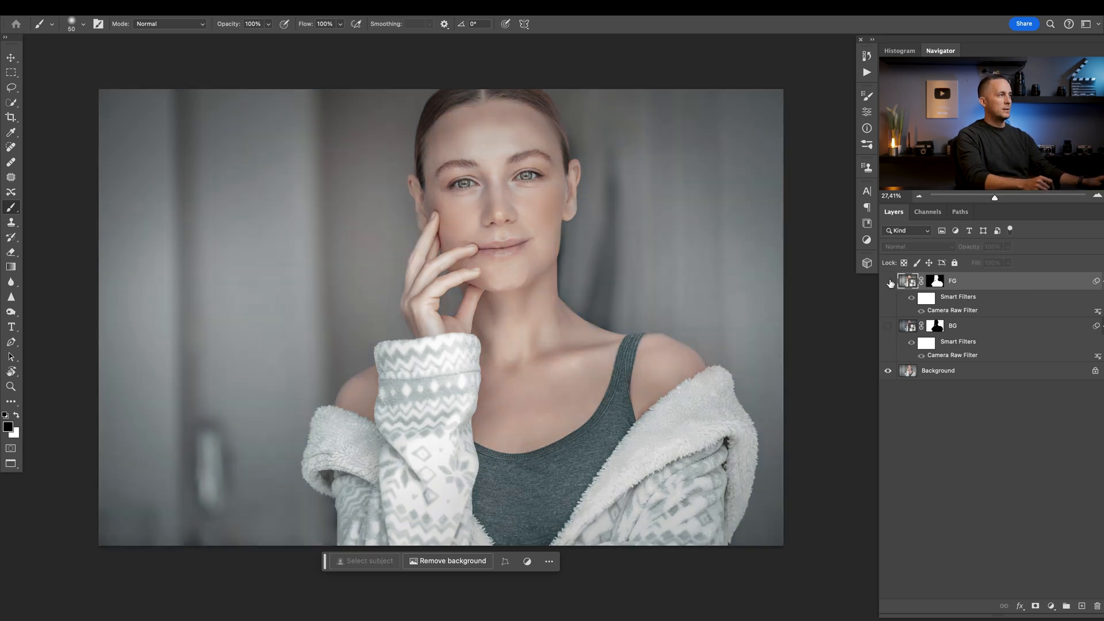
{"action": "left_click", "coordinate": [888, 280]}
{"action": "left_click", "coordinate": [888, 326]}
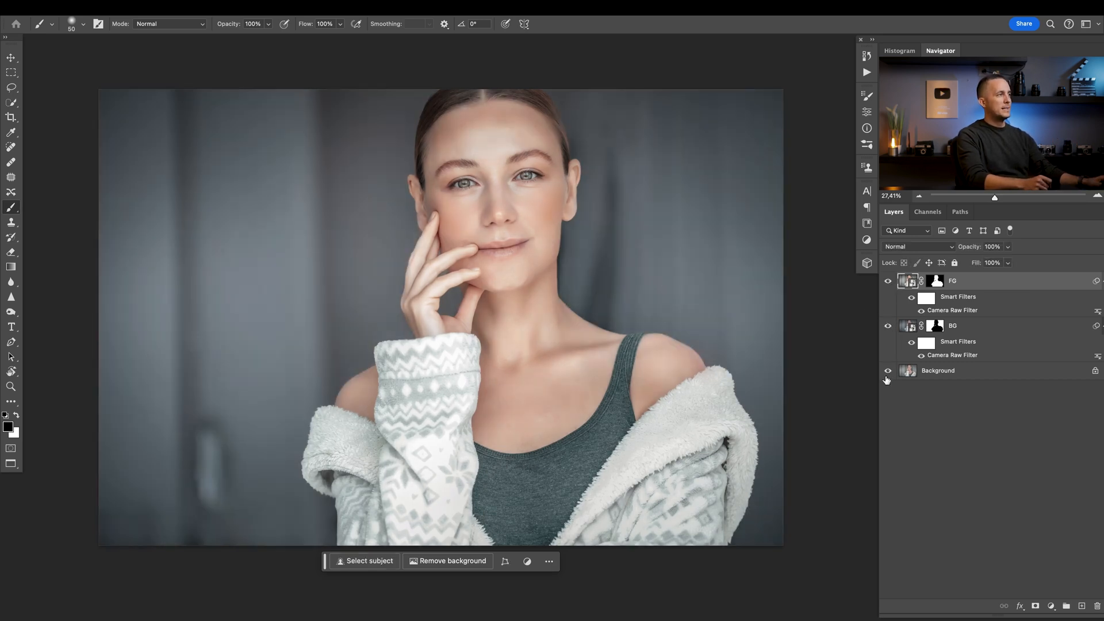